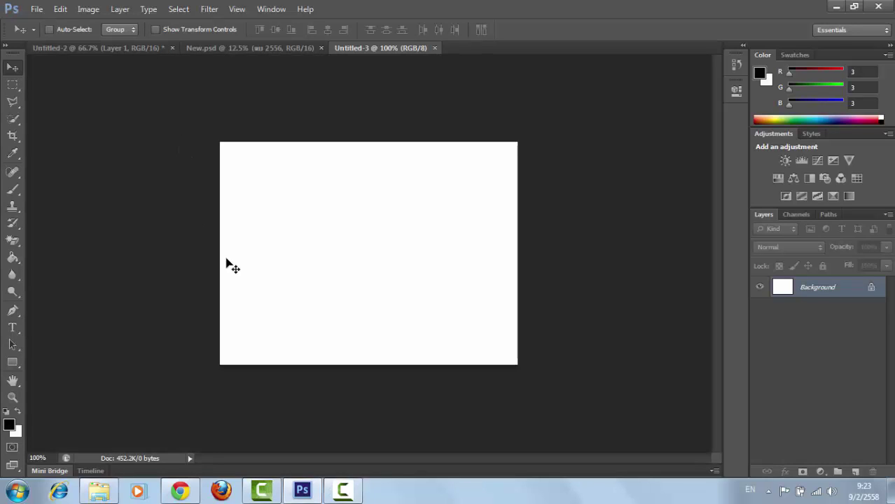
# Start a new document using the Custom preset
pyautogui.click(37, 9)
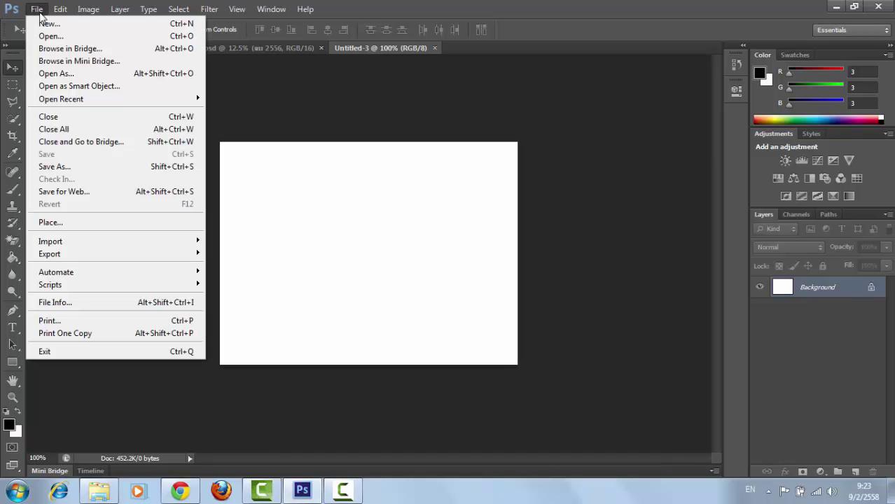
pyautogui.click(44, 24)
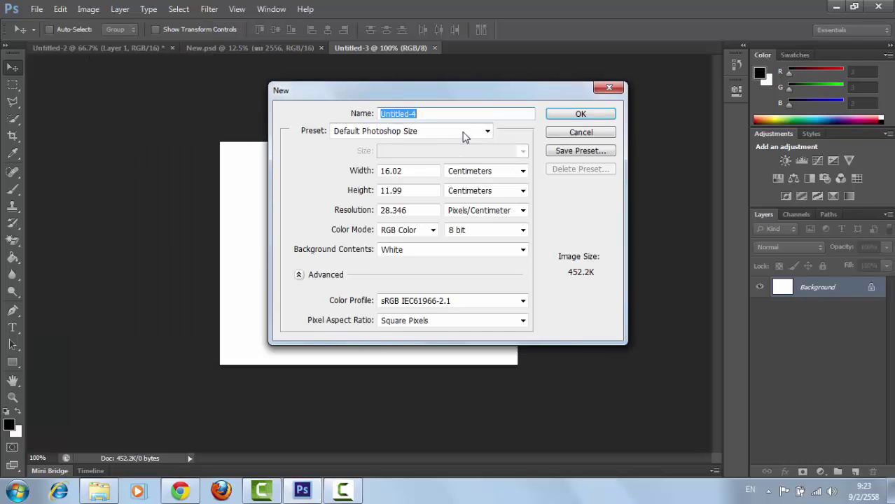
pyautogui.click(487, 132)
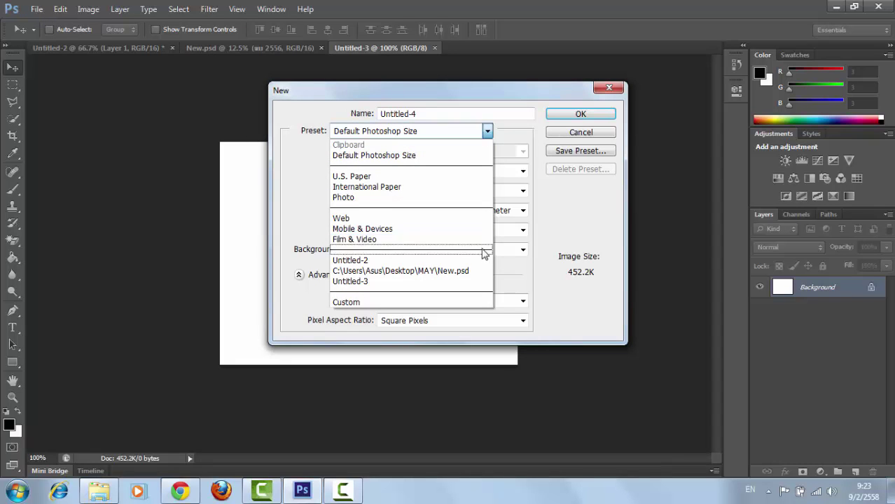
pyautogui.click(478, 301)
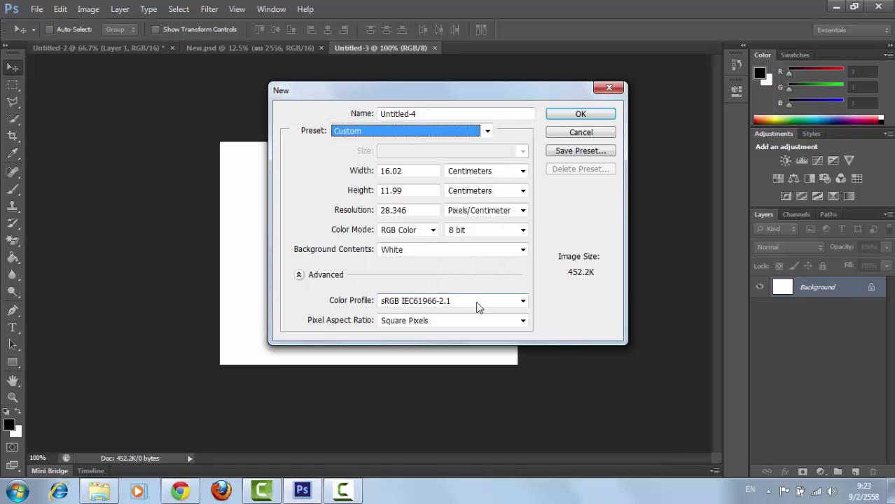
# Set the new document's width to 20 cm and its height to 9.8 cm
pyautogui.click(425, 174)
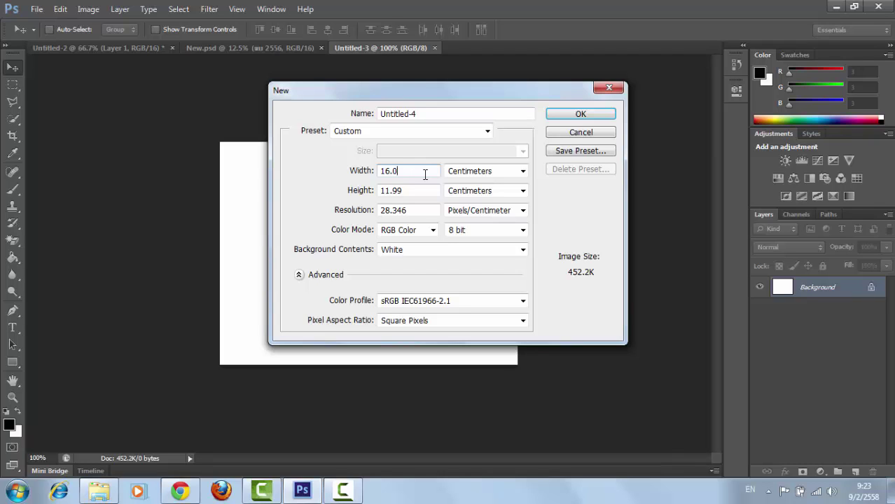
pyautogui.press('BackSpace')
pyautogui.press('BackSpace')
pyautogui.write('20')
pyautogui.click(390, 190)
pyautogui.click(425, 187)
pyautogui.press('BackSpace')
pyautogui.press('BackSpace')
pyautogui.press('BackSpace')
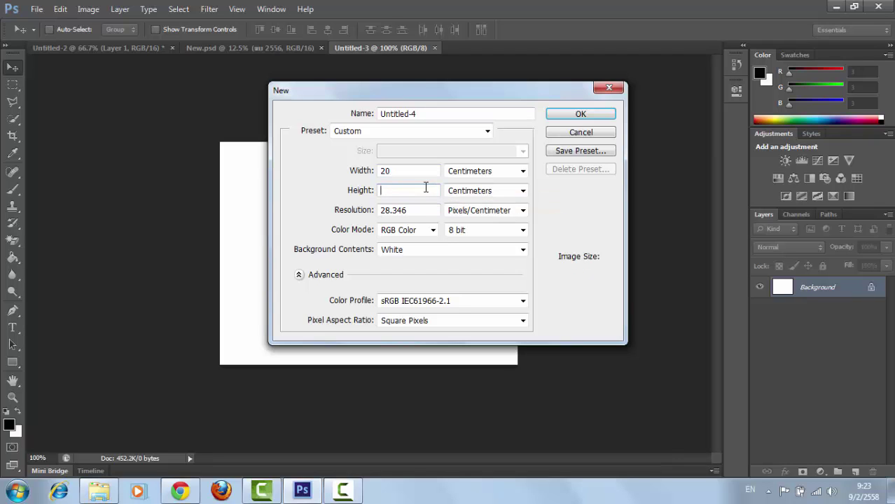
pyautogui.write('9.8')
# Set the new document's resolution to 72
pyautogui.click(437, 210)
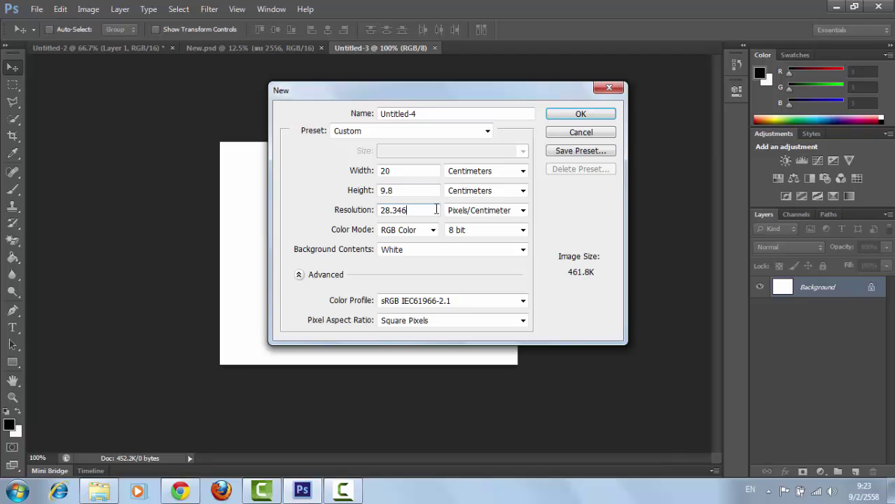
pyautogui.press('BackSpace')
pyautogui.press('BackSpace')
pyautogui.press('BackSpace')
pyautogui.press('BackSpace')
pyautogui.press('BackSpace')
pyautogui.write('72')
# Choose centimeters as the unit for width and height, and pixels/centimeter for the resolution
pyautogui.click(522, 171)
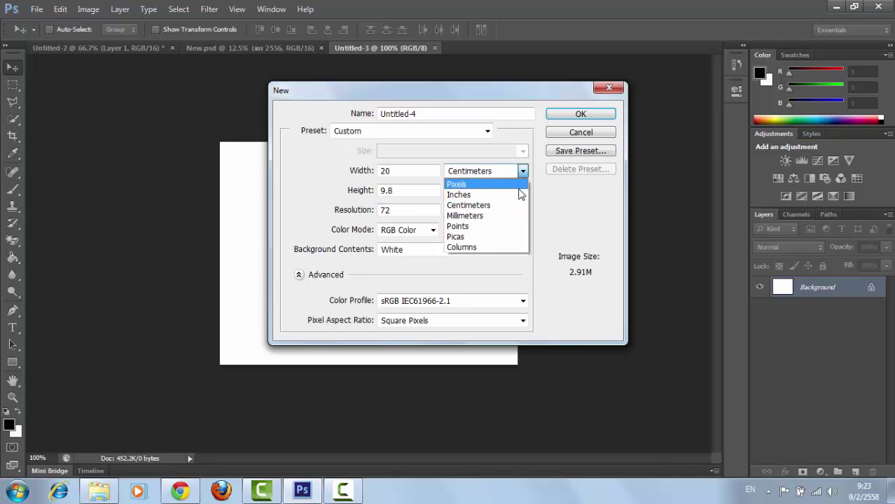
pyautogui.click(520, 207)
pyautogui.click(522, 190)
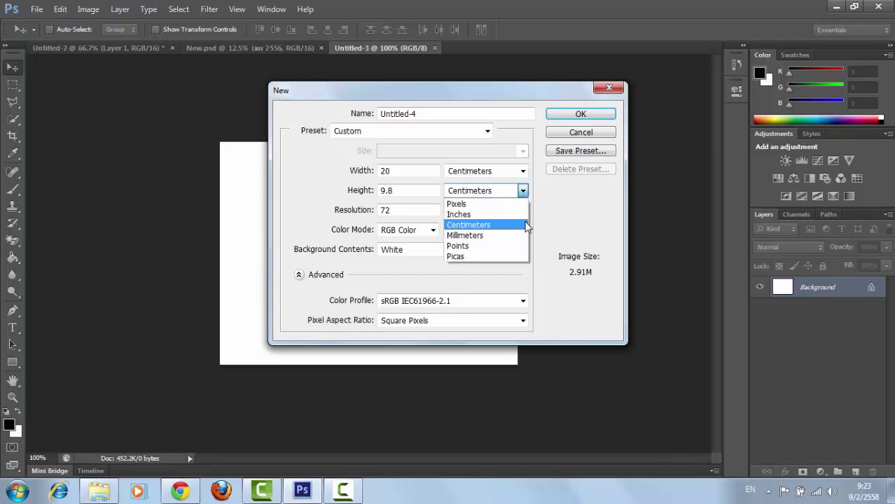
pyautogui.click(526, 223)
pyautogui.click(524, 211)
pyautogui.click(524, 236)
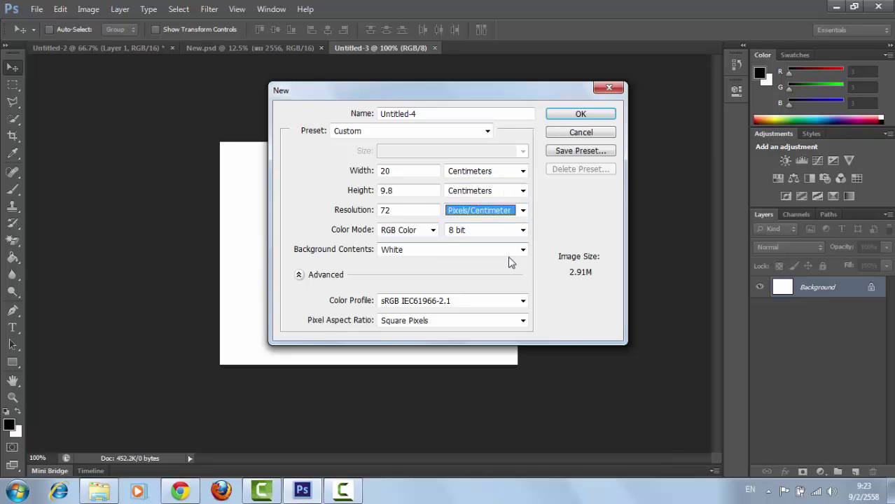
# Set the color depth to 16 bit and create the document
pyautogui.click(522, 230)
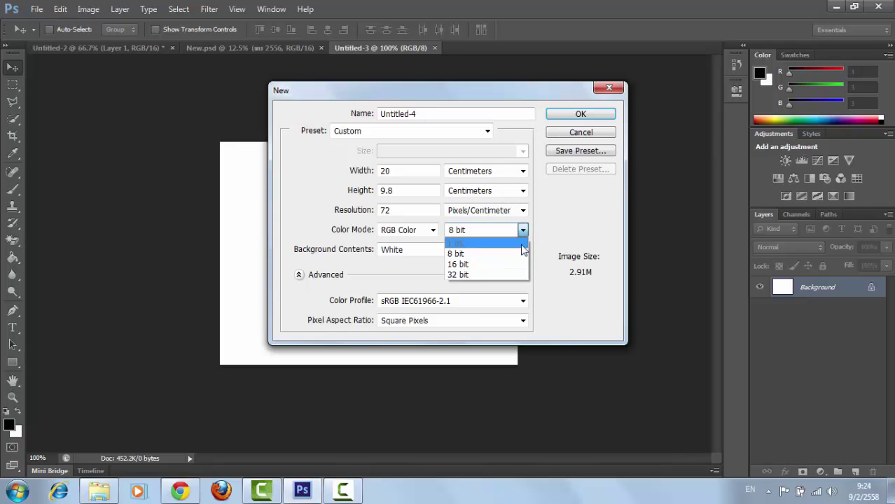
pyautogui.click(520, 264)
pyautogui.hotkey('shift', 'Tab')
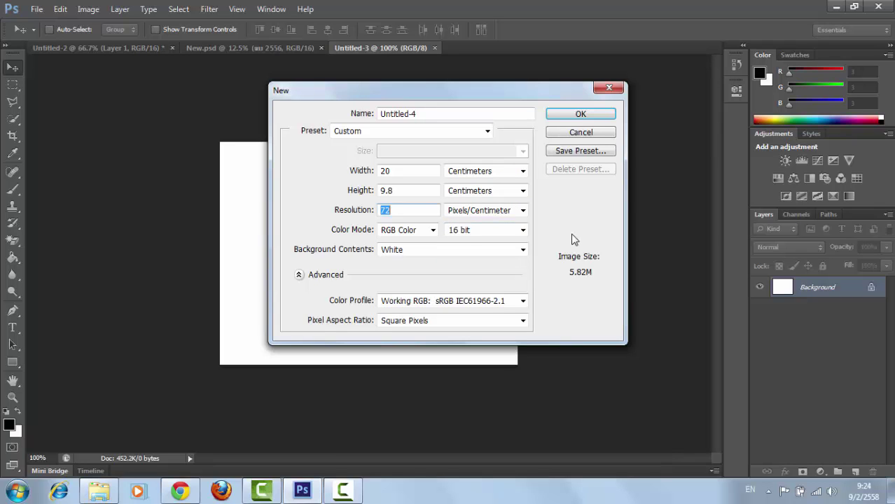
pyautogui.click(606, 116)
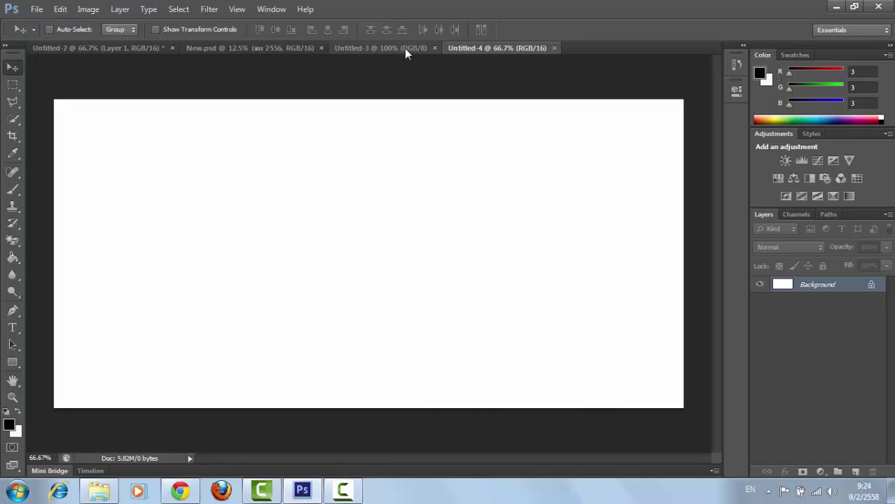
# Close the blank Untitled-3 document and convert the Background of Untitled-4 into a regular layer named Layer 0
pyautogui.click(404, 49)
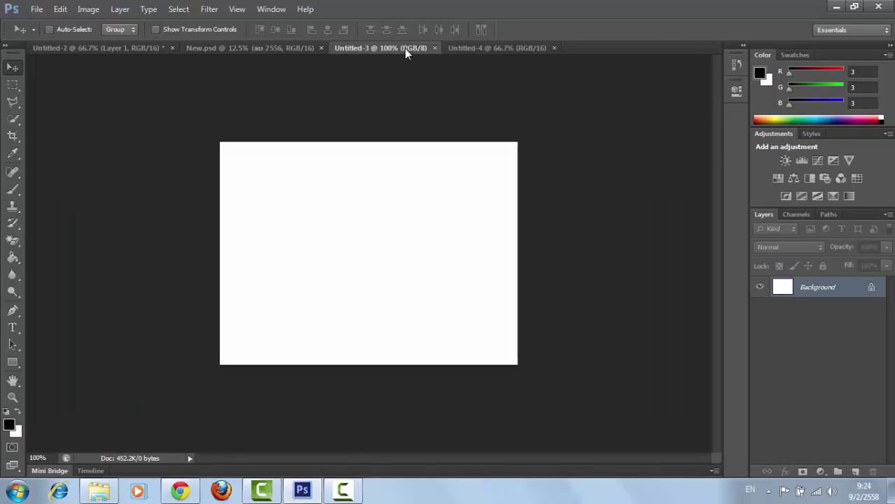
pyautogui.click(435, 47)
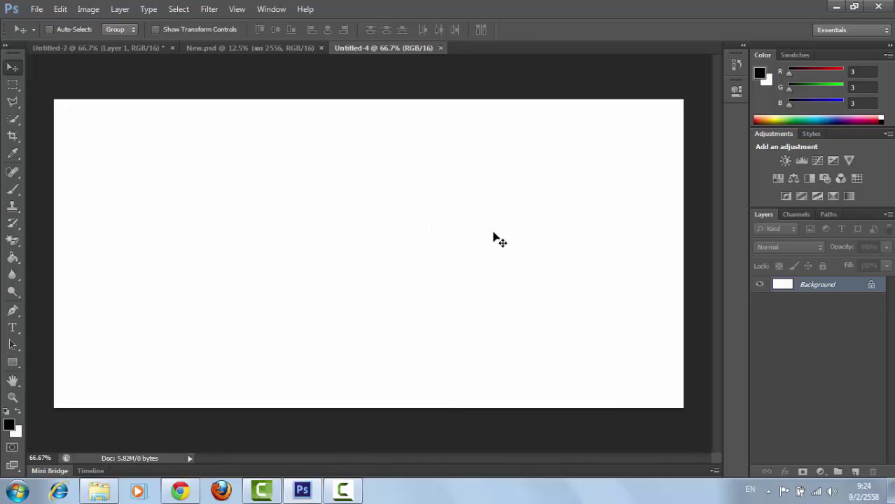
pyautogui.doubleClick(823, 288)
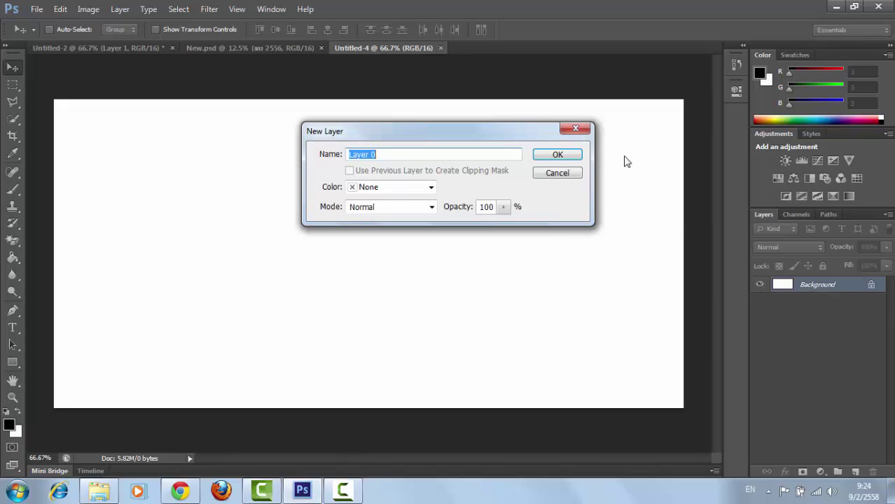
pyautogui.click(560, 154)
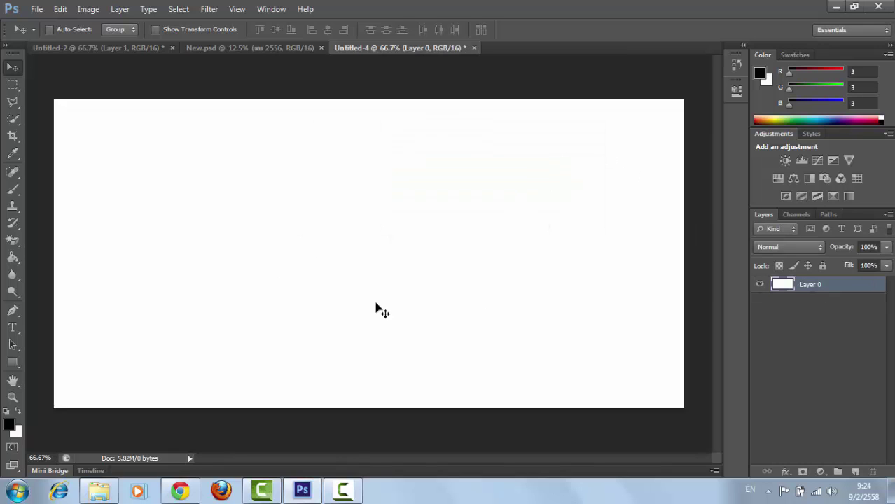
# Place the hawaii_oahu_lanikai-beach image into the Untitled-4 document
pyautogui.click(37, 10)
pyautogui.click(91, 219)
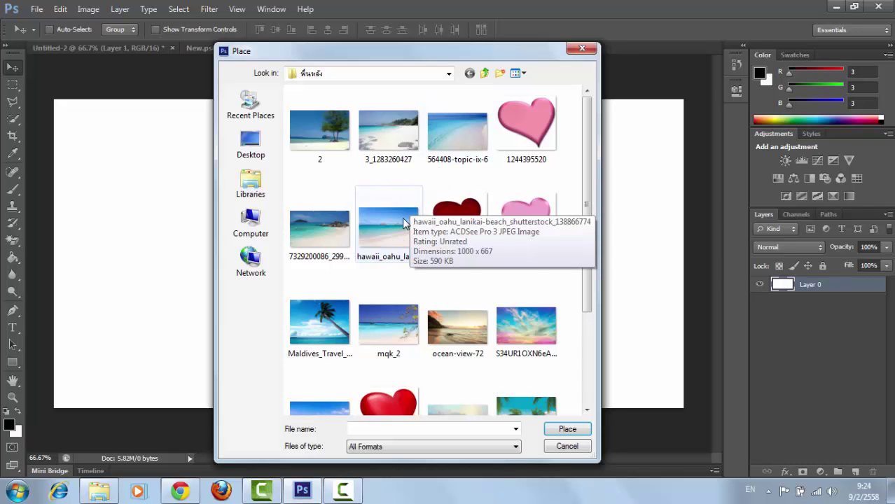
pyautogui.click(384, 228)
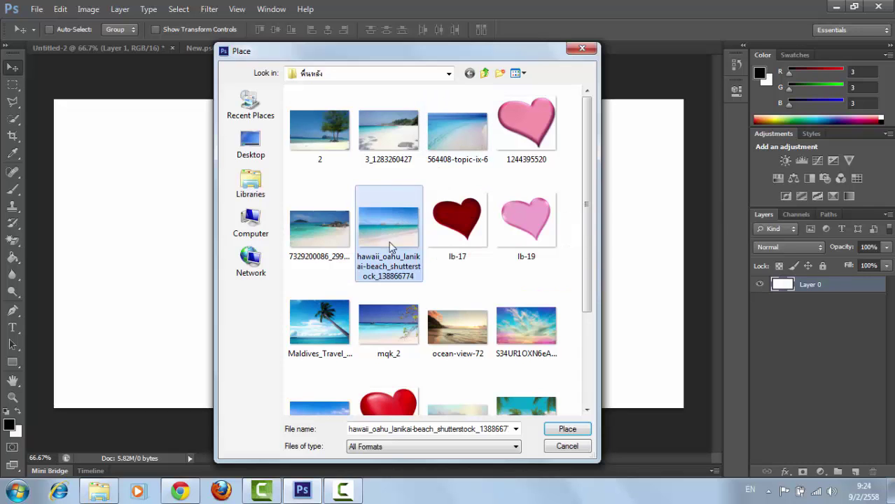
pyautogui.click(567, 431)
# Stretch the placed beach image to cover the entire canvas and commit the placement
pyautogui.moveTo(236, 166); pyautogui.dragTo(60, 103)
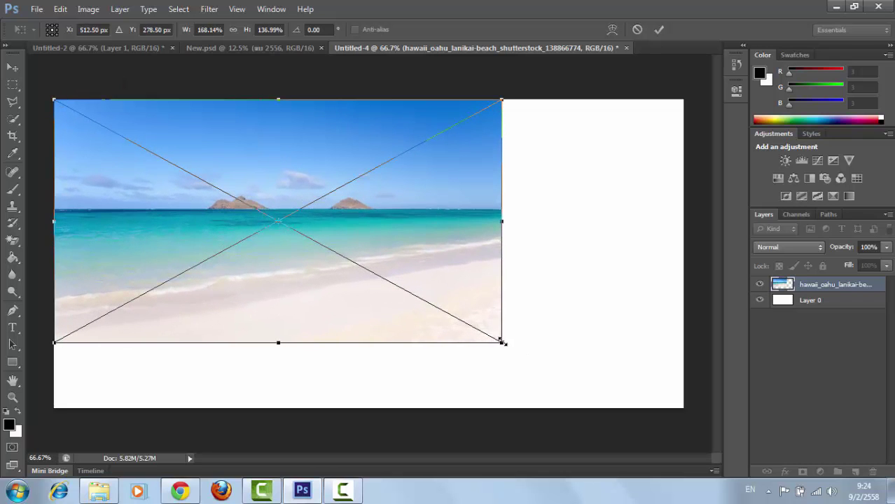
pyautogui.moveTo(501, 341); pyautogui.dragTo(684, 406)
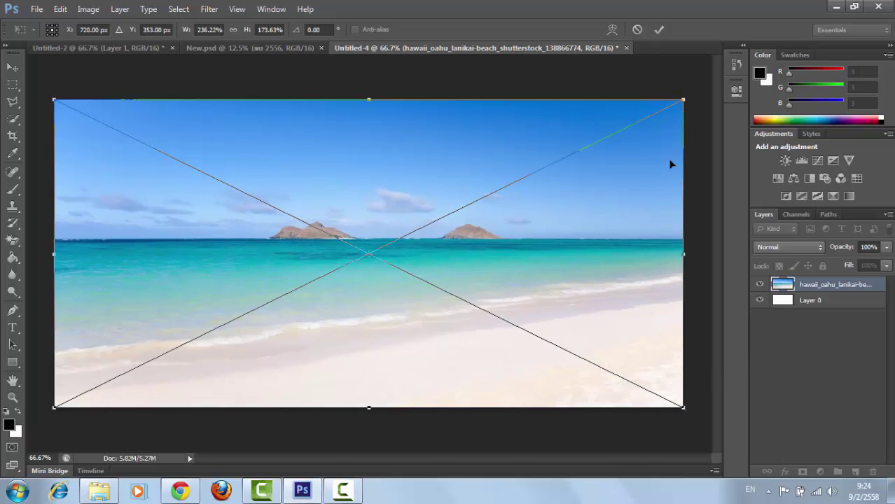
pyautogui.click(665, 29)
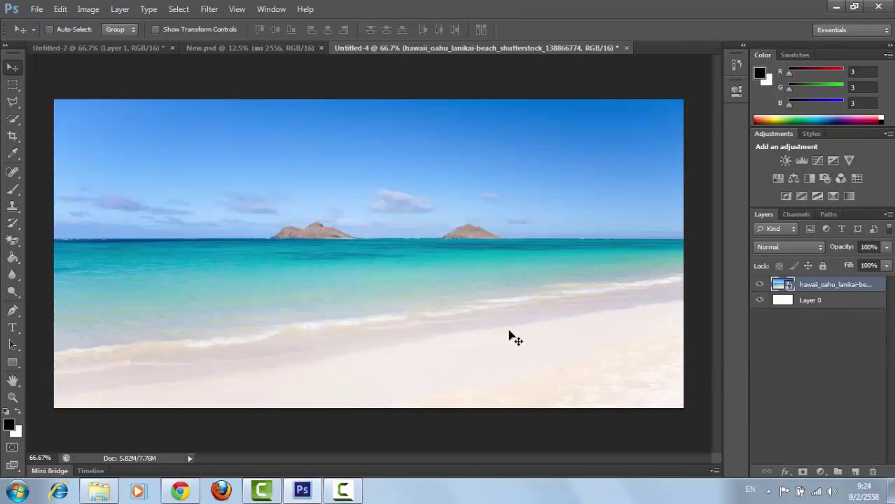
# Open the pink heart image lb-19 as a separate document
pyautogui.click(36, 10)
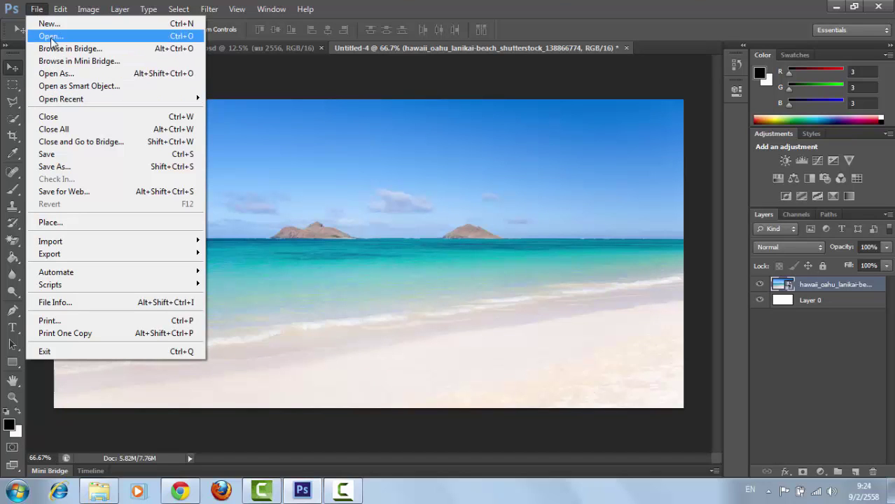
pyautogui.click(51, 37)
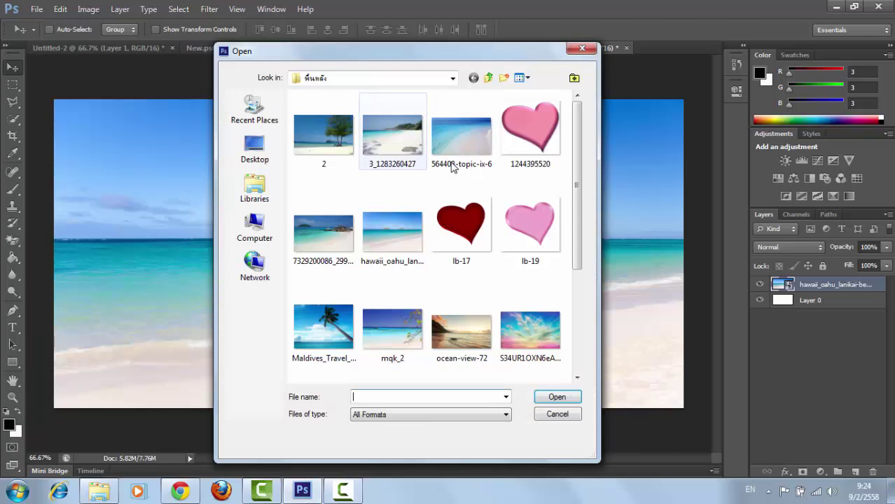
pyautogui.click(535, 232)
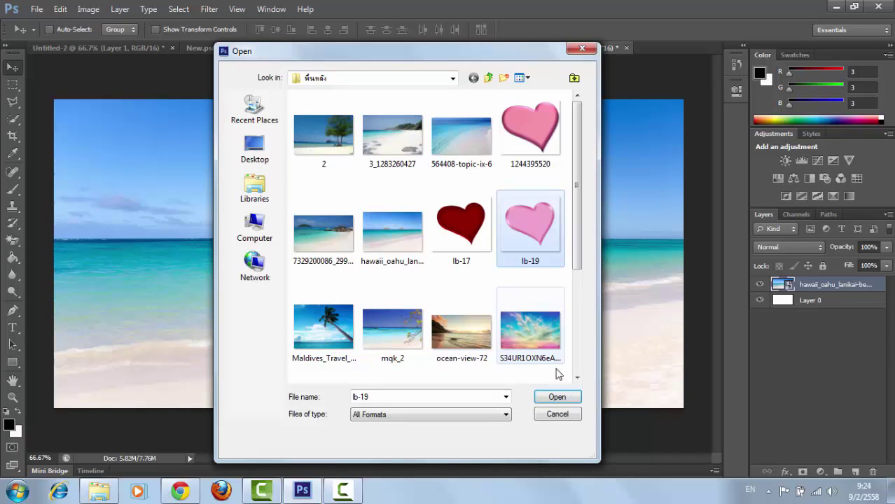
pyautogui.click(558, 398)
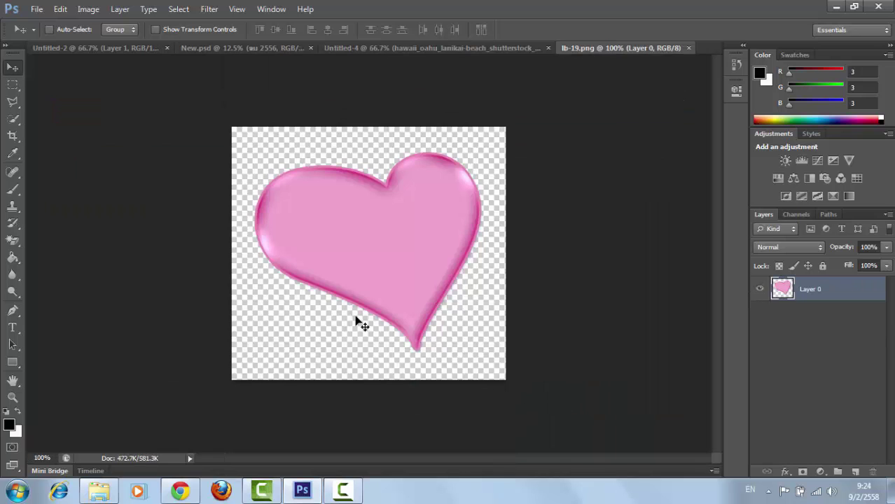
# Copy the pink heart from lb-19.png into the Untitled-4 document, over the beach image
pyautogui.moveTo(408, 216); pyautogui.dragTo(425, 204)
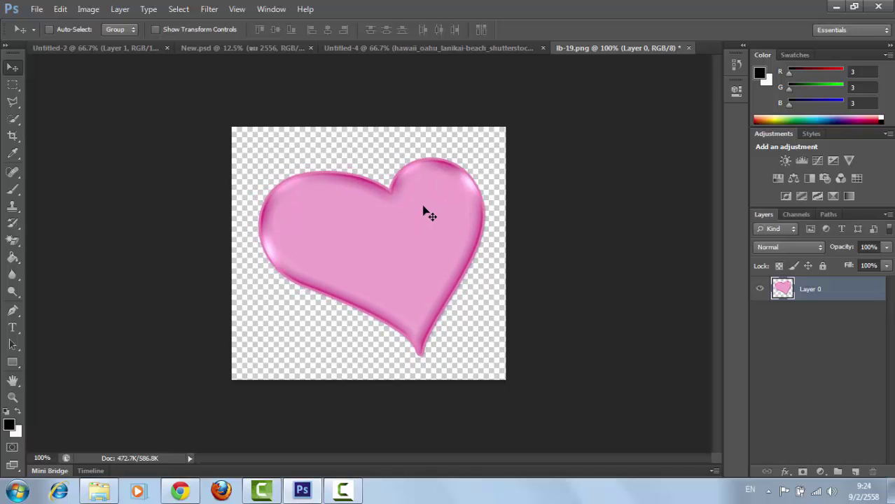
pyautogui.moveTo(359, 229); pyautogui.dragTo(281, 247)
pyautogui.click(433, 199)
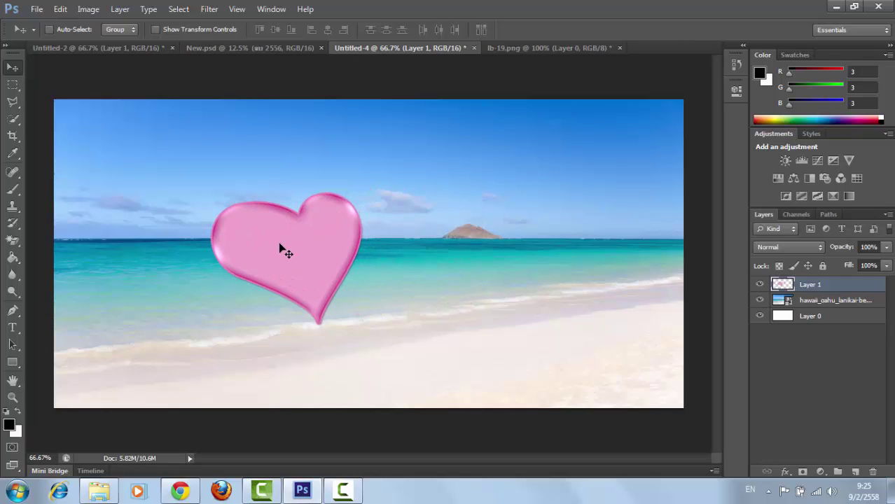
# Enlarge the heart to about 173% width and 175% height and position it over the left half of the beach image
pyautogui.hotkey('ctrl', 't')
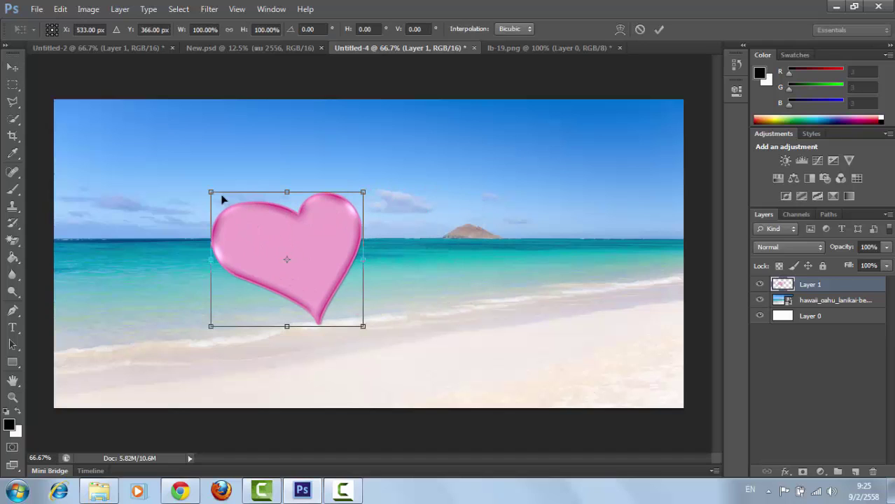
pyautogui.moveTo(210, 191); pyautogui.dragTo(172, 140)
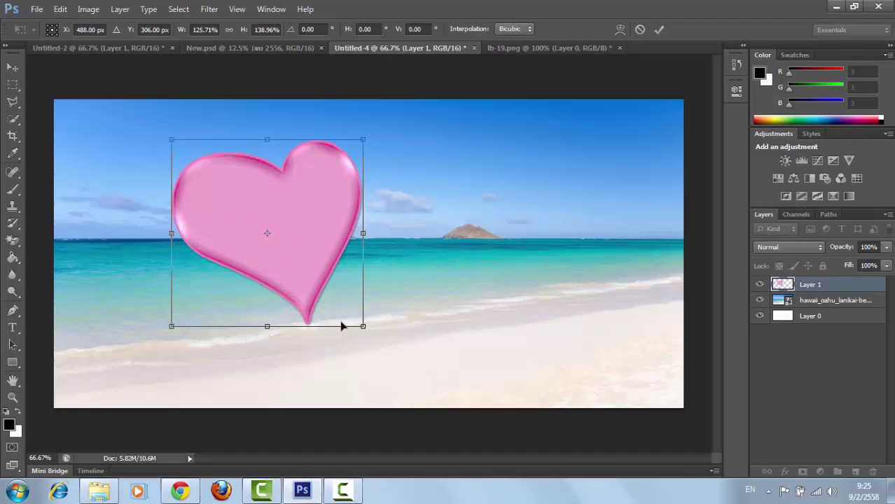
pyautogui.moveTo(363, 326); pyautogui.dragTo(424, 376)
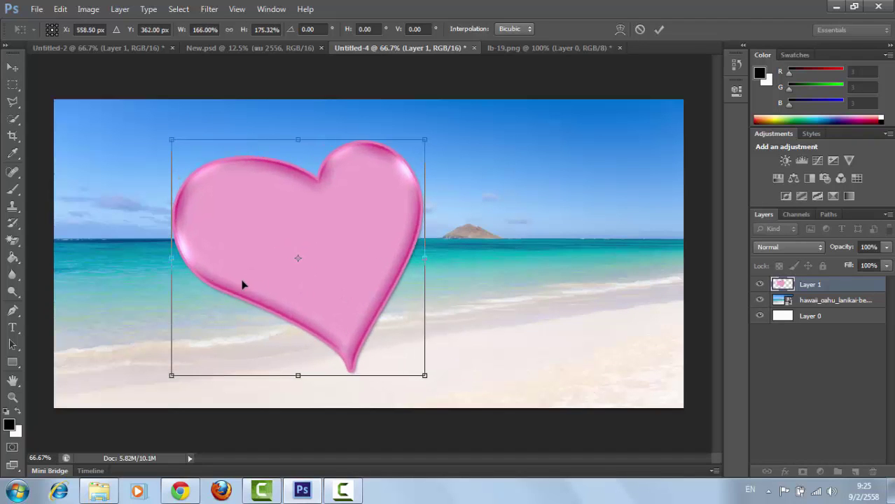
pyautogui.moveTo(174, 260); pyautogui.dragTo(161, 259)
pyautogui.moveTo(276, 236); pyautogui.dragTo(250, 209)
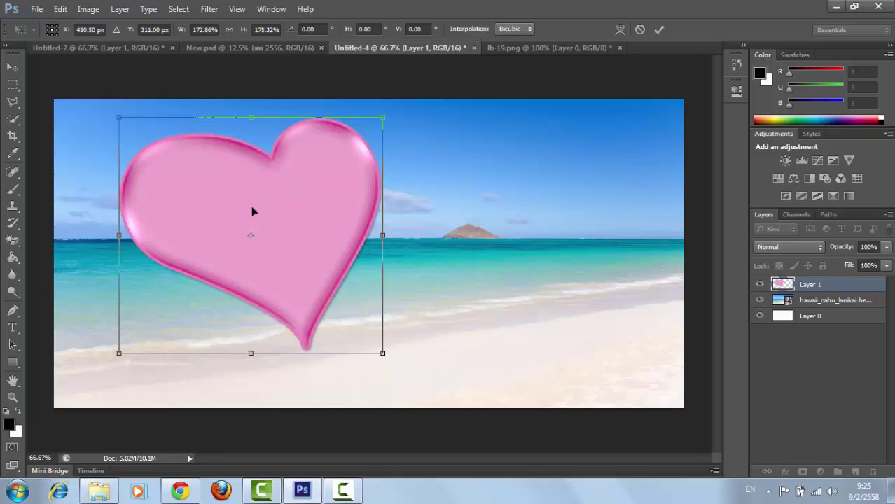
pyautogui.click(659, 29)
pyautogui.moveTo(344, 204); pyautogui.dragTo(353, 221)
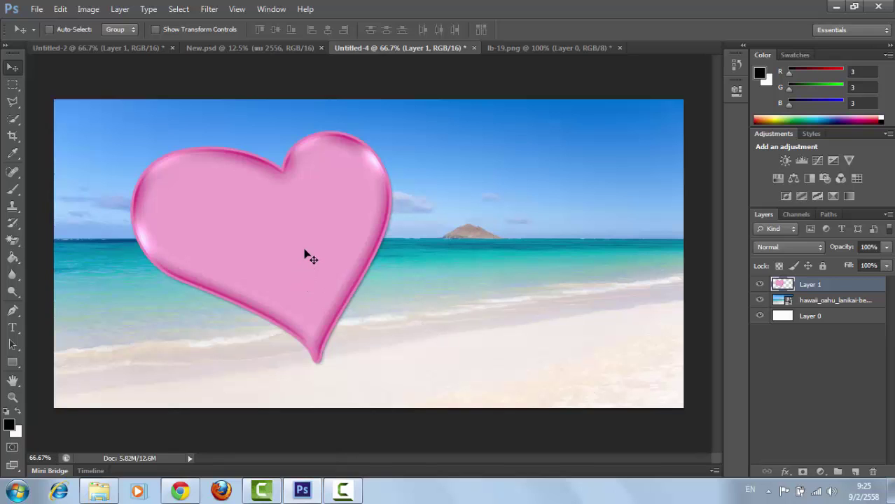
pyautogui.moveTo(305, 251)
pyautogui.mouseDown()
pyautogui.moveTo(310, 260)
pyautogui.moveTo(298, 238)
pyautogui.moveTo(298, 258)
pyautogui.moveTo(301, 236)
pyautogui.mouseUp()
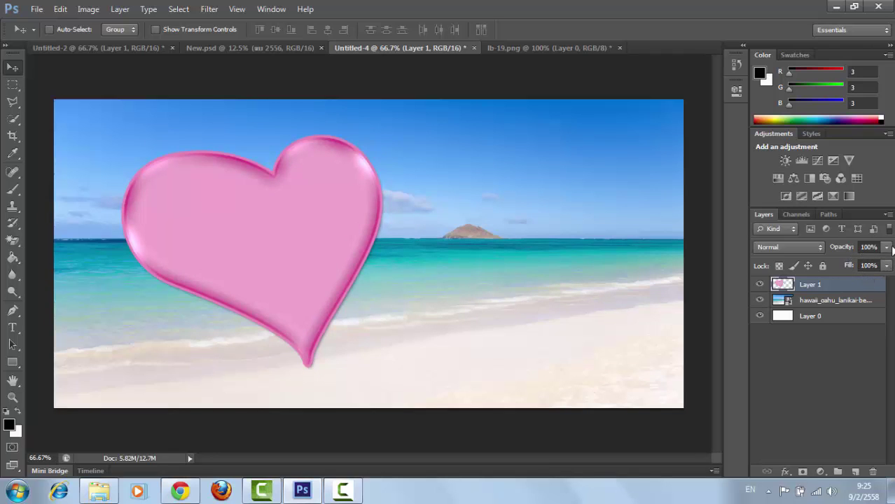
# Lower the opacity of the heart layer to 60%
pyautogui.click(887, 248)
pyautogui.moveTo(887, 263); pyautogui.dragTo(859, 268)
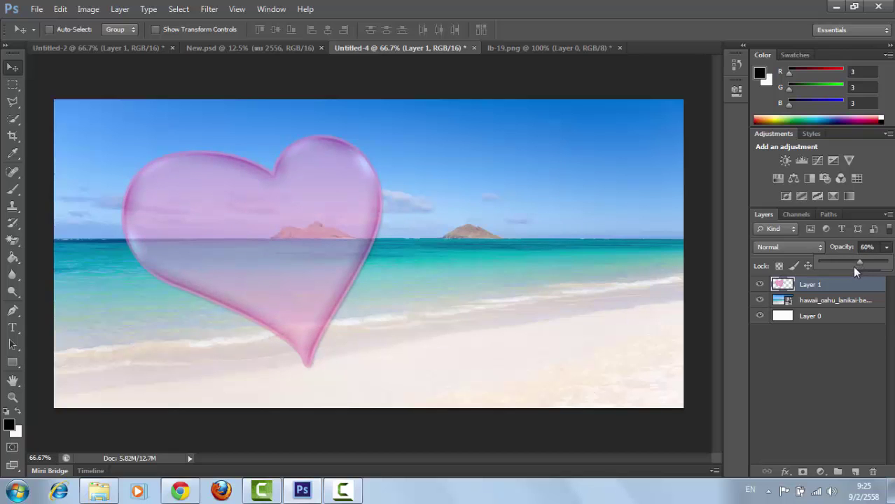
# Move the pink heart slightly lower over the beach image
pyautogui.click(527, 263)
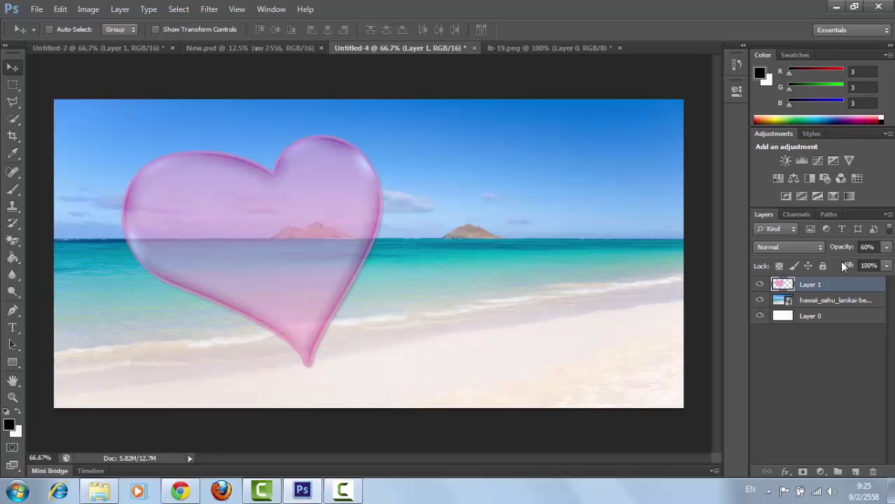
pyautogui.moveTo(257, 229)
pyautogui.mouseDown()
pyautogui.moveTo(262, 242)
pyautogui.moveTo(258, 234)
pyautogui.moveTo(254, 244)
pyautogui.moveTo(240, 225)
pyautogui.moveTo(268, 234)
pyautogui.moveTo(254, 239)
pyautogui.mouseUp()
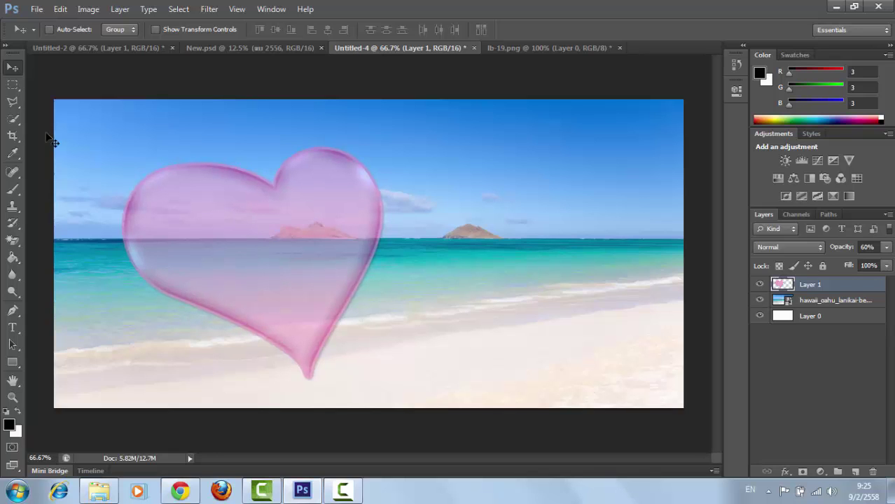
pyautogui.click(37, 9)
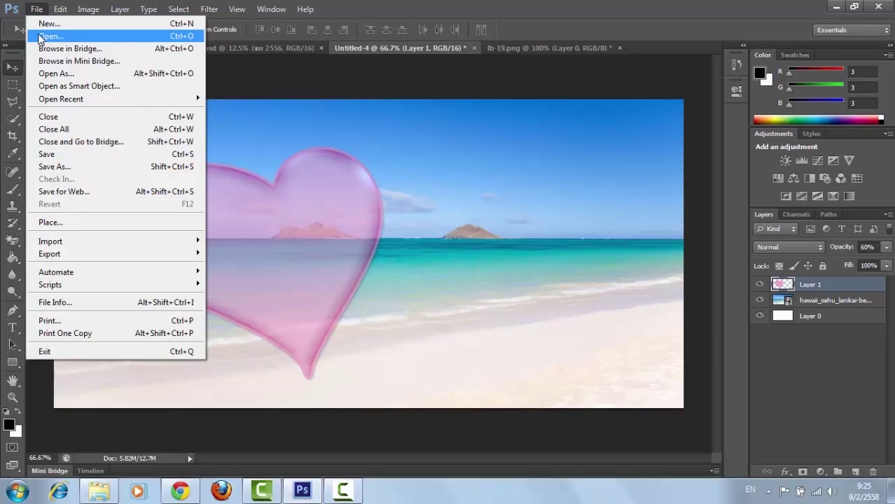
pyautogui.click(40, 36)
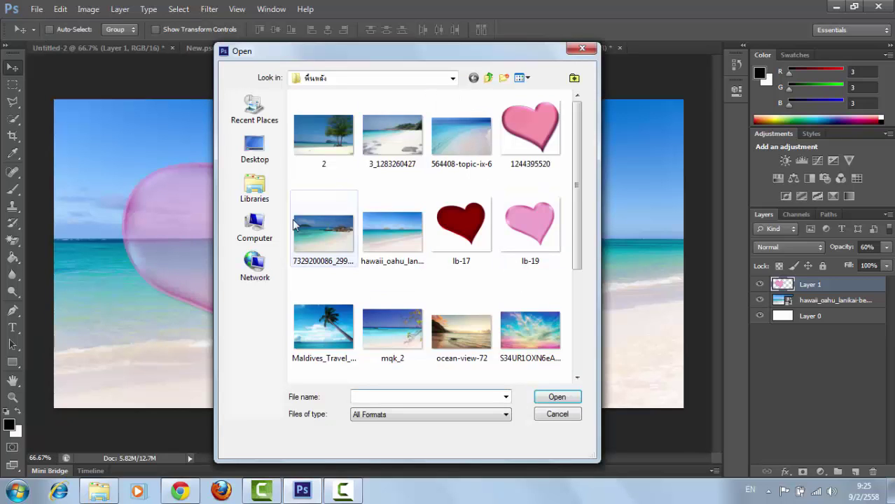
pyautogui.click(266, 153)
pyautogui.doubleClick(311, 366)
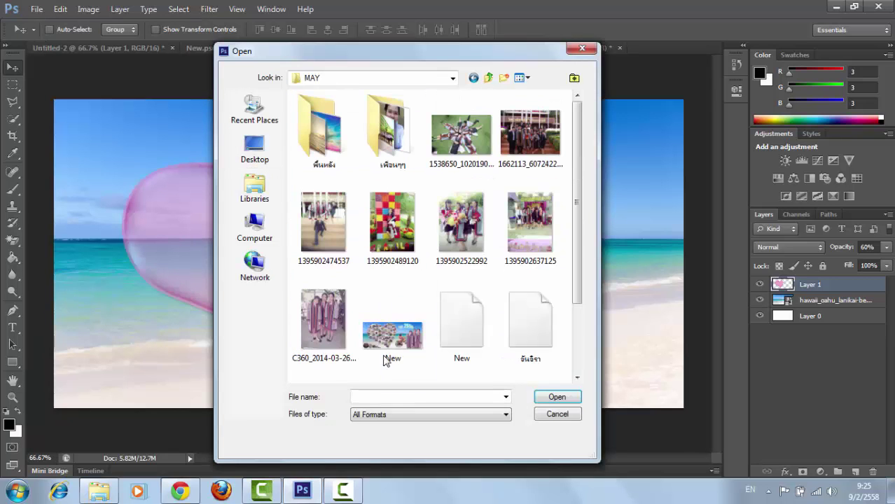
pyautogui.click(308, 338)
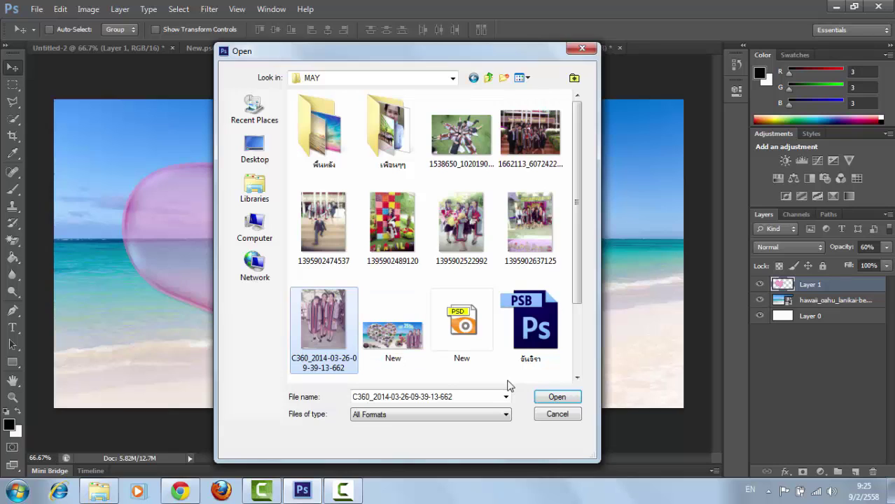
pyautogui.click(569, 400)
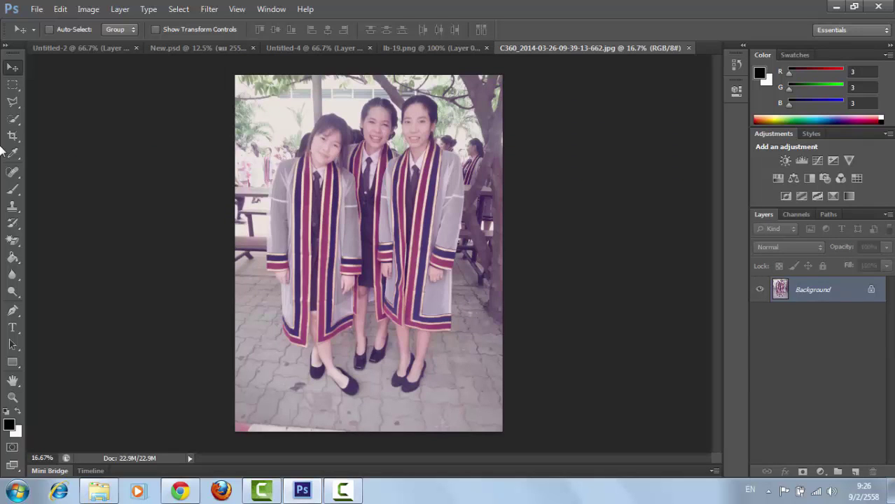
# Try a Polygonal Lasso selection around the leftmost graduate's head, and close the photo without keeping the selection
pyautogui.click(13, 102)
pyautogui.click(20, 105)
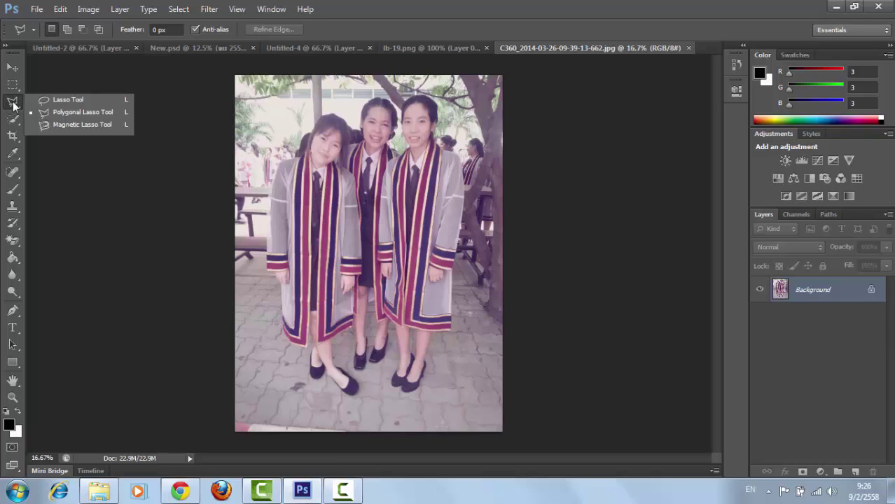
pyautogui.click(18, 105)
pyautogui.click(20, 108)
pyautogui.click(63, 112)
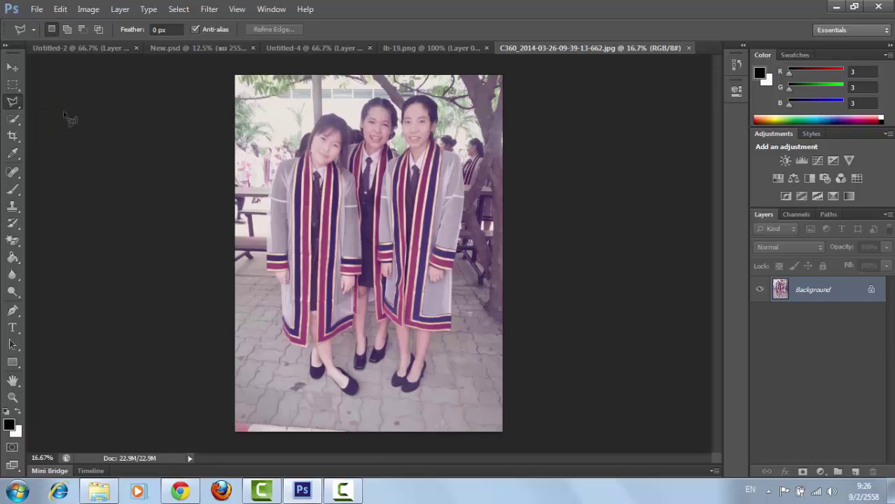
pyautogui.click(311, 132)
pyautogui.click(337, 115)
pyautogui.doubleClick(361, 138)
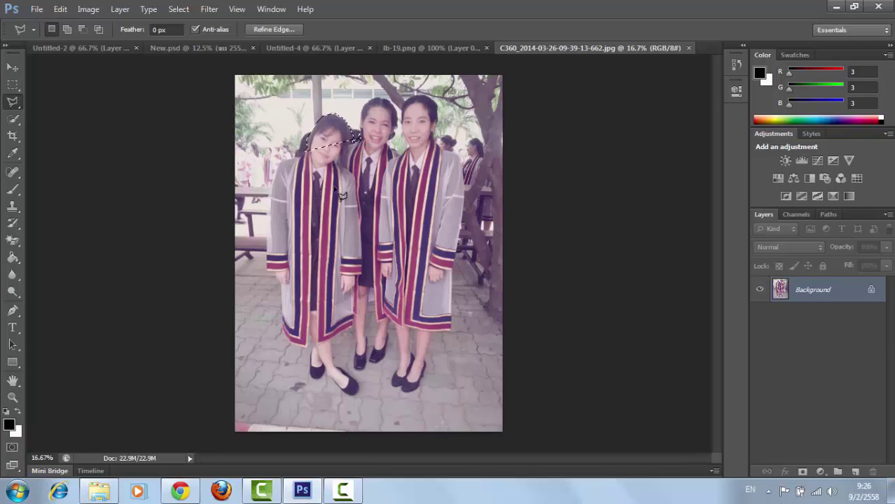
pyautogui.hotkey('ctrl', 'd')
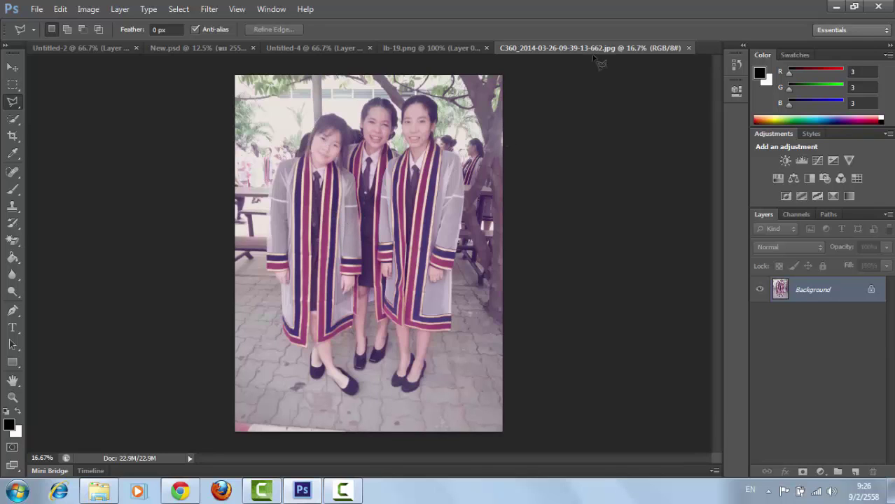
pyautogui.click(689, 47)
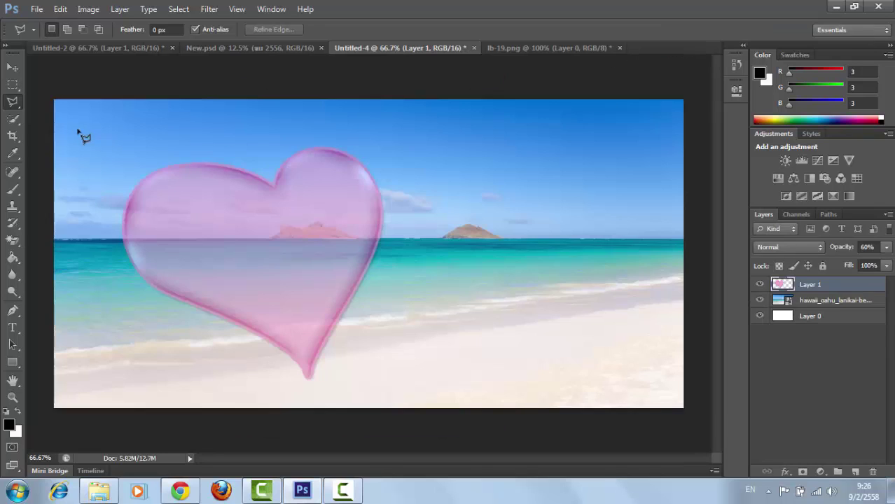
# Copy the cut-out of the three graduates from Untitled-2 into the lower-right corner of the Untitled-4 composition
pyautogui.click(137, 50)
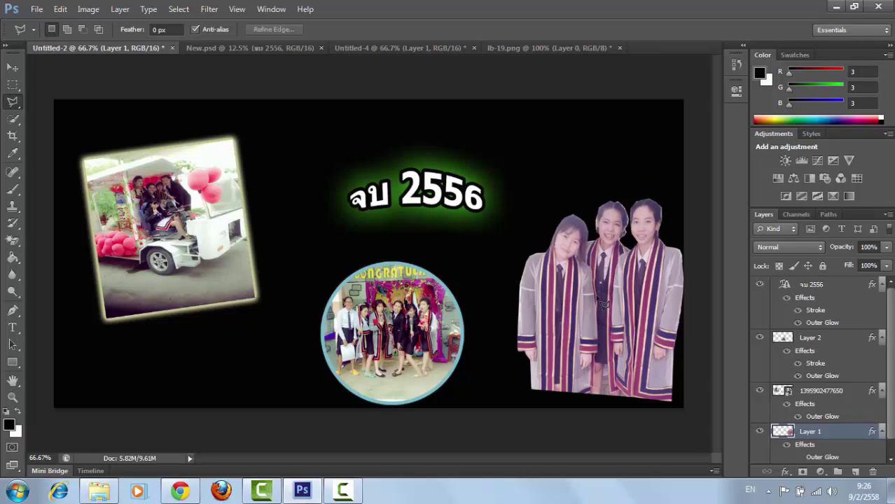
pyautogui.click(13, 67)
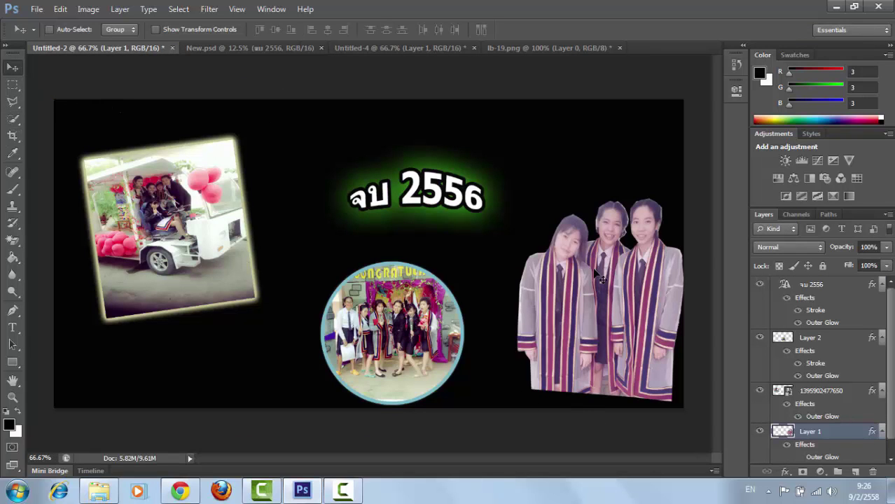
pyautogui.moveTo(596, 274); pyautogui.dragTo(610, 299)
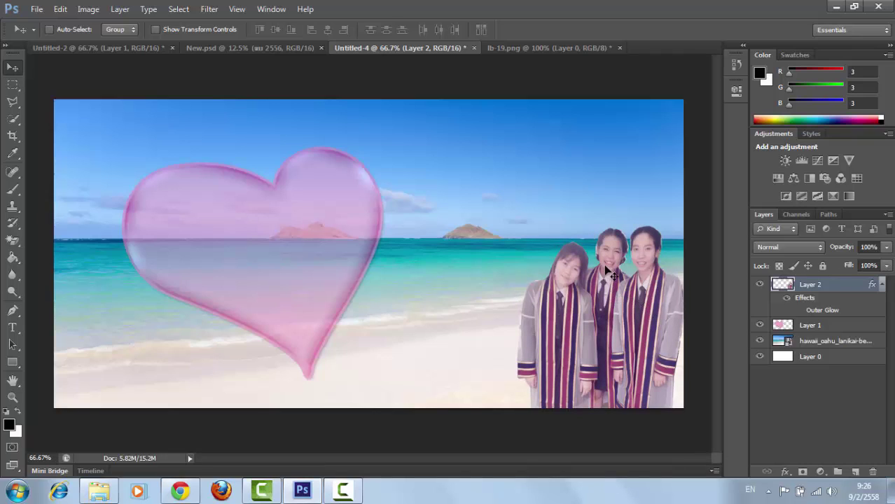
# Add a thin white outside stroke to the three-graduates layer and nudge the cut-out slightly lower
pyautogui.click(785, 472)
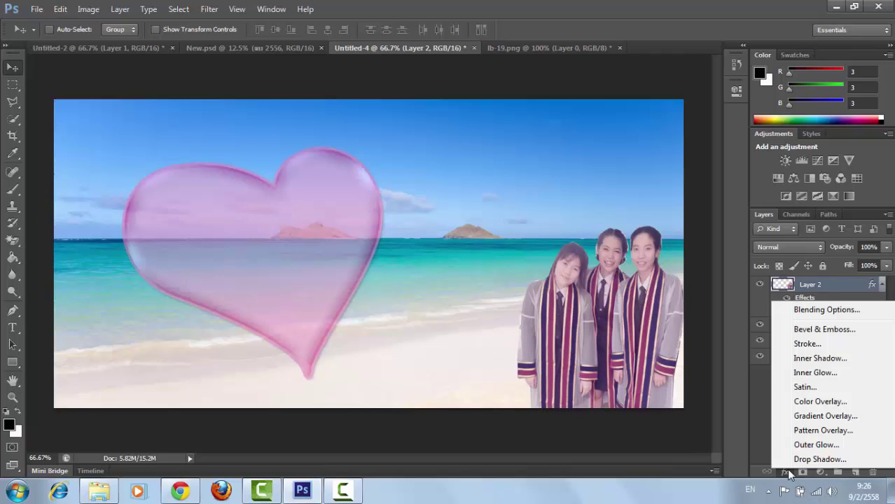
pyautogui.click(806, 344)
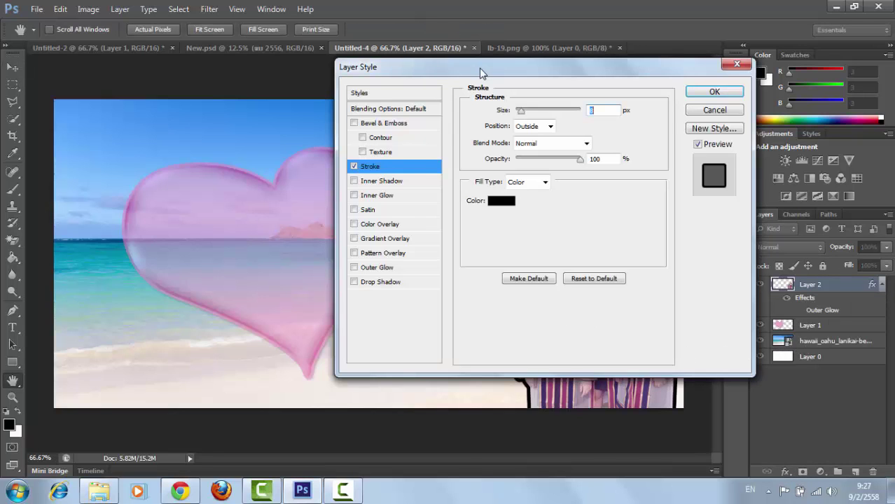
pyautogui.moveTo(479, 68); pyautogui.dragTo(259, 59)
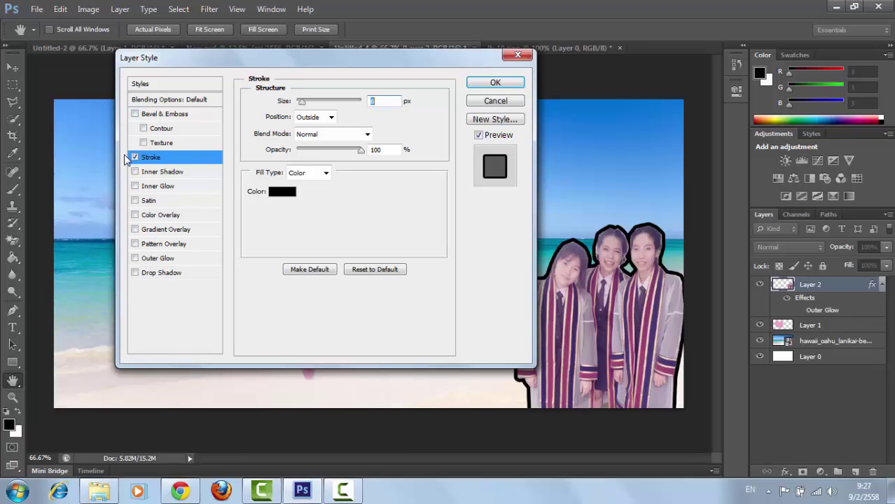
pyautogui.click(134, 171)
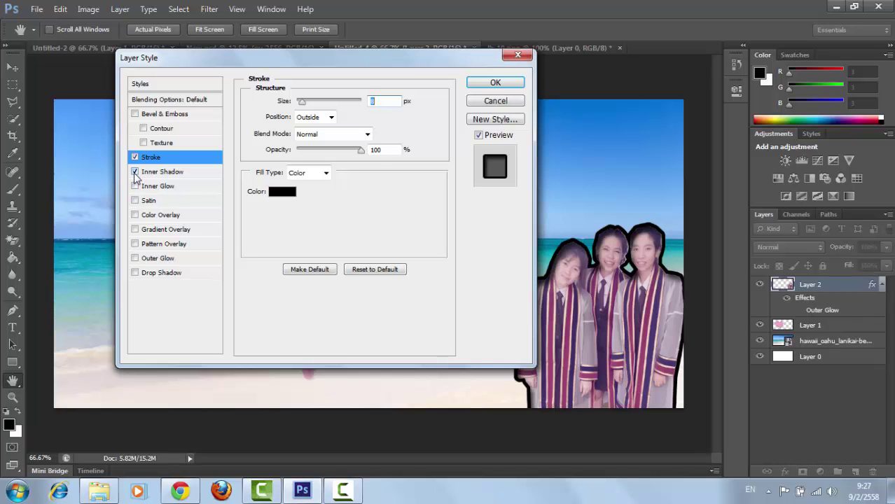
pyautogui.click(135, 172)
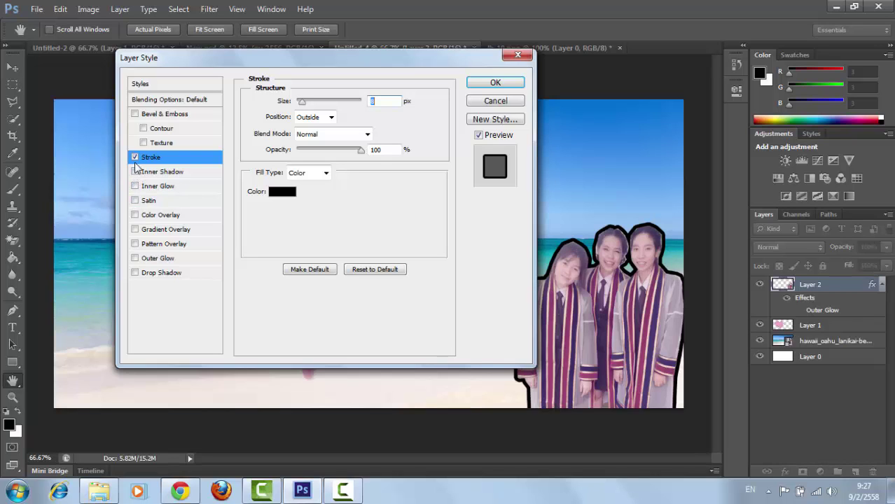
pyautogui.click(283, 194)
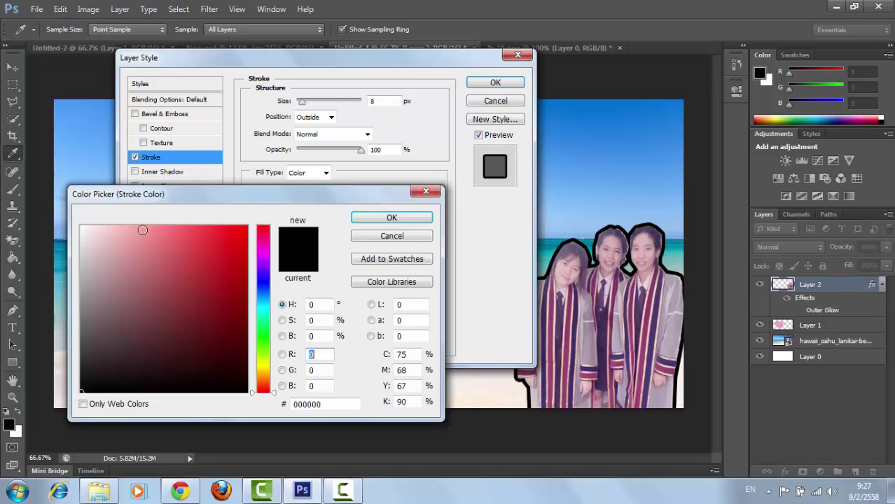
pyautogui.click(81, 231)
pyautogui.click(392, 218)
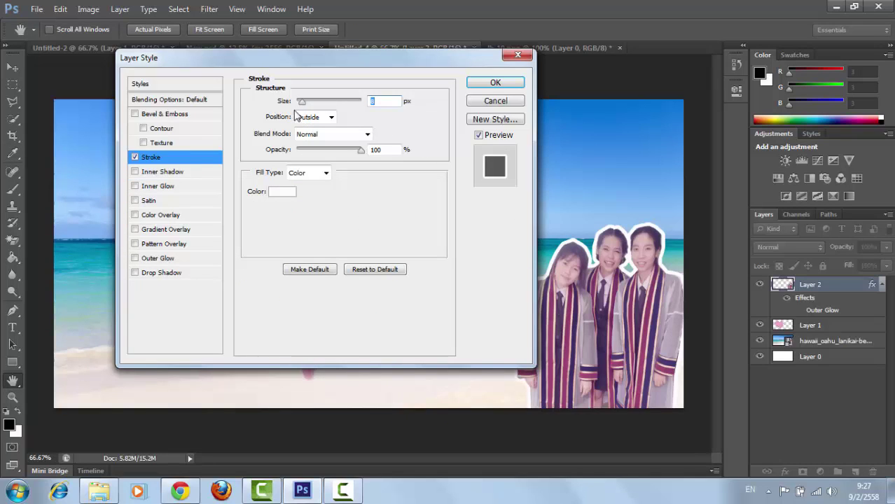
pyautogui.moveTo(304, 105)
pyautogui.mouseDown()
pyautogui.moveTo(317, 102)
pyautogui.moveTo(299, 110)
pyautogui.mouseUp()
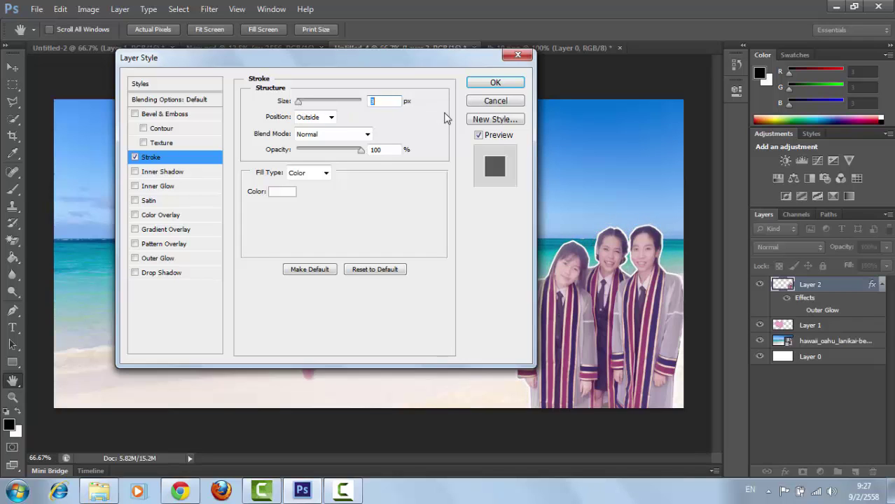
pyautogui.click(494, 83)
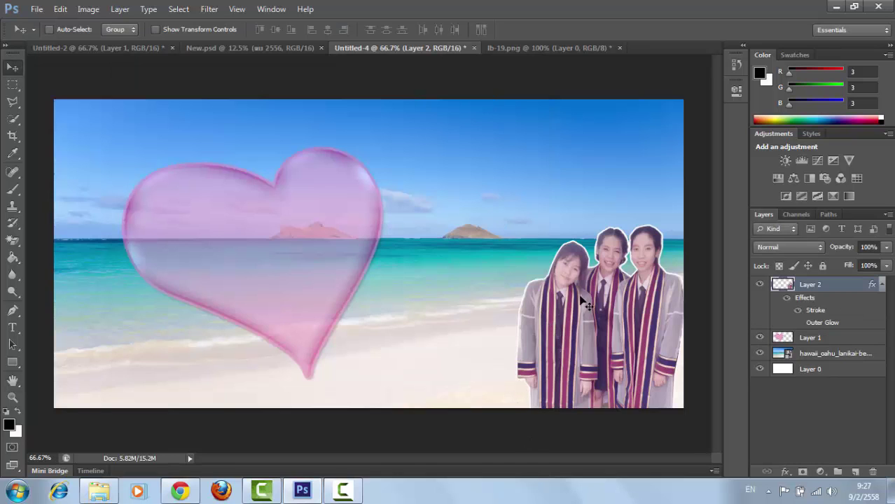
pyautogui.moveTo(589, 303)
pyautogui.mouseDown()
pyautogui.moveTo(564, 277)
pyautogui.moveTo(582, 303)
pyautogui.mouseUp()
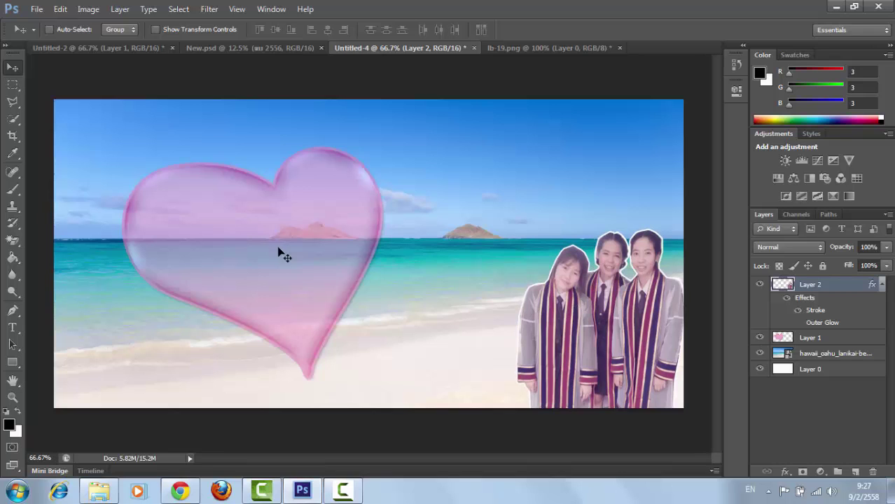
pyautogui.click(36, 9)
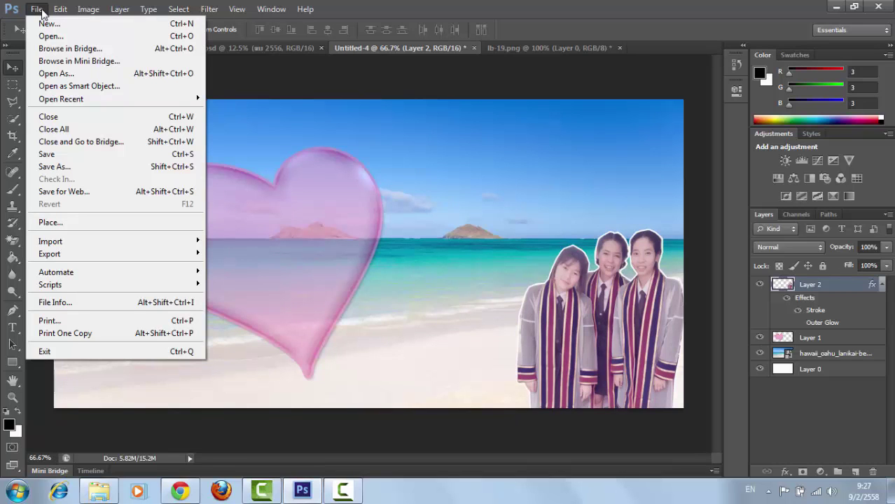
pyautogui.click(63, 222)
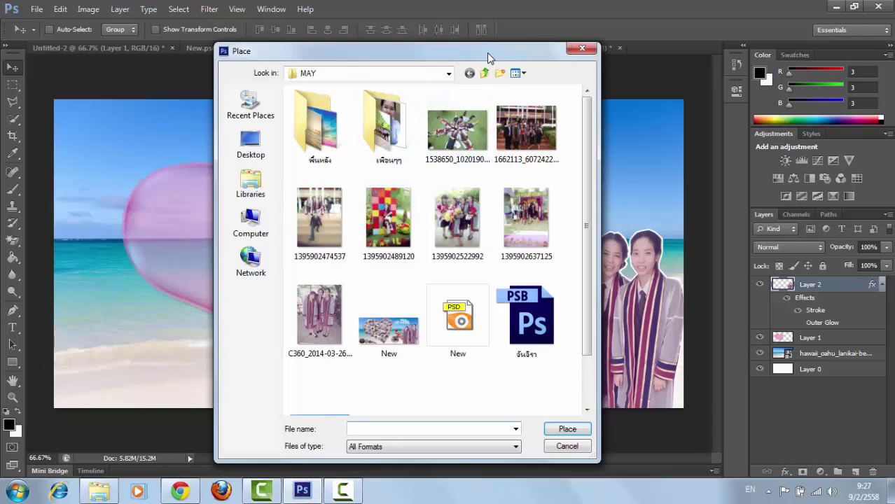
pyautogui.moveTo(488, 53); pyautogui.dragTo(611, 28)
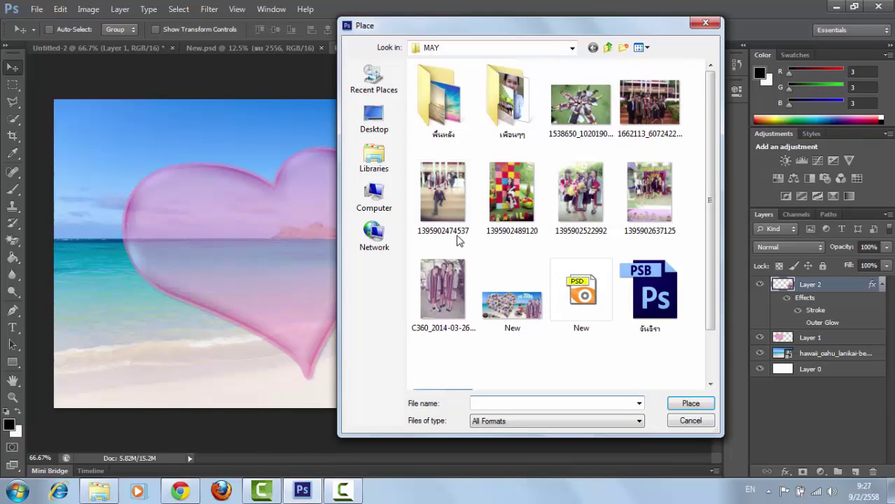
pyautogui.click(458, 194)
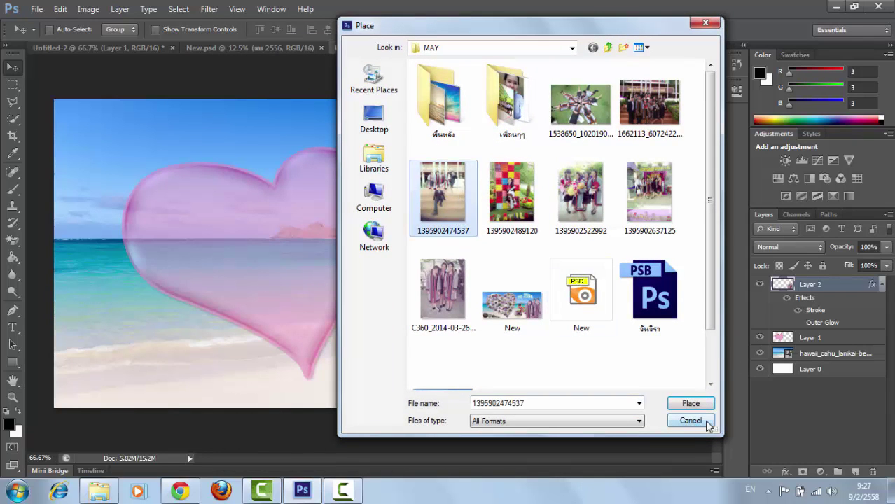
pyautogui.click(691, 404)
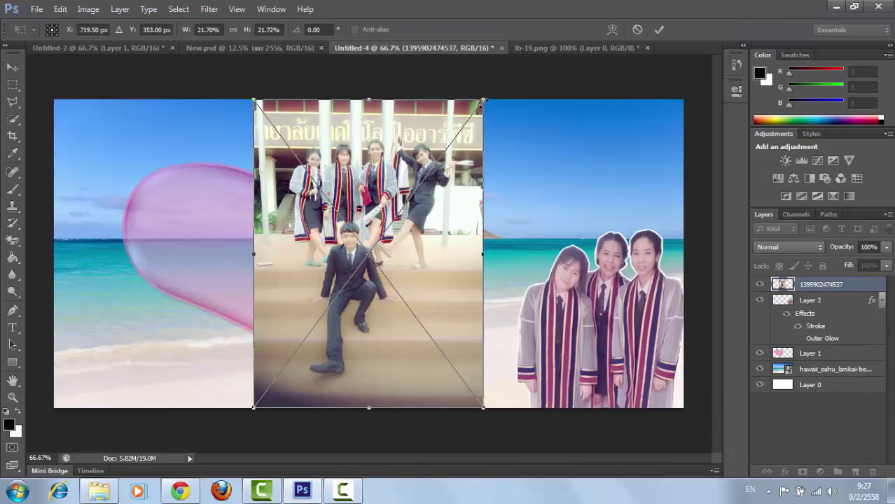
# Shrink the placed photo to about 4.12% width and 3.08% height, rotated about -15.72°, at the heart's upper-left edge
pyautogui.moveTo(483, 100); pyautogui.dragTo(173, 186)
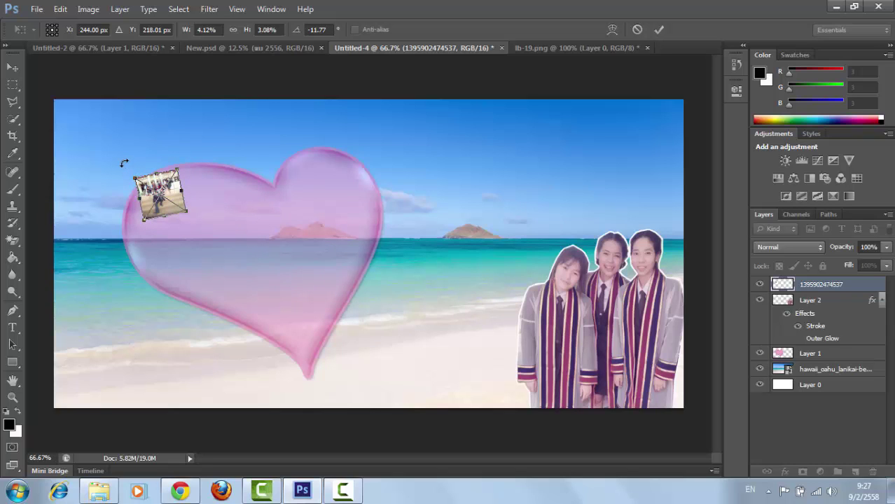
pyautogui.moveTo(123, 164); pyautogui.dragTo(125, 159)
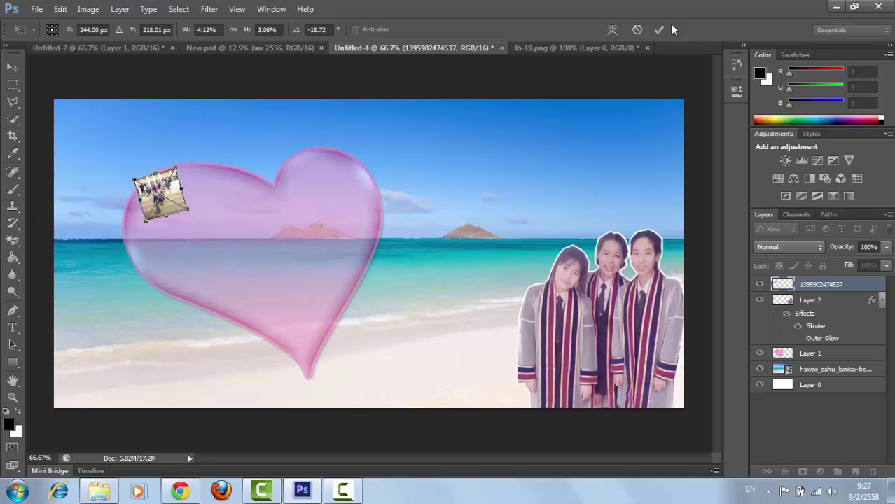
pyautogui.click(659, 30)
# Give the small photo on the heart's upper-left edge an Outer Glow with 14% spread, without a drop shadow, and nudge it slightly
pyautogui.click(785, 473)
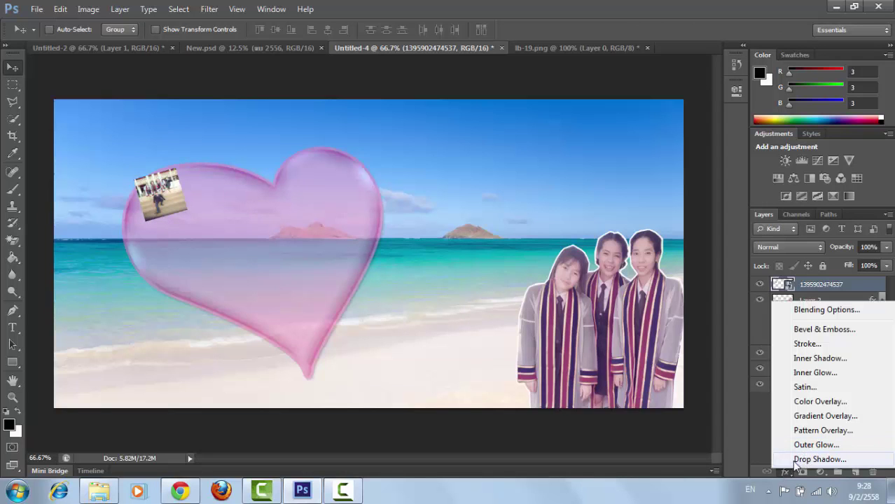
pyautogui.click(792, 459)
pyautogui.moveTo(281, 55); pyautogui.dragTo(539, 55)
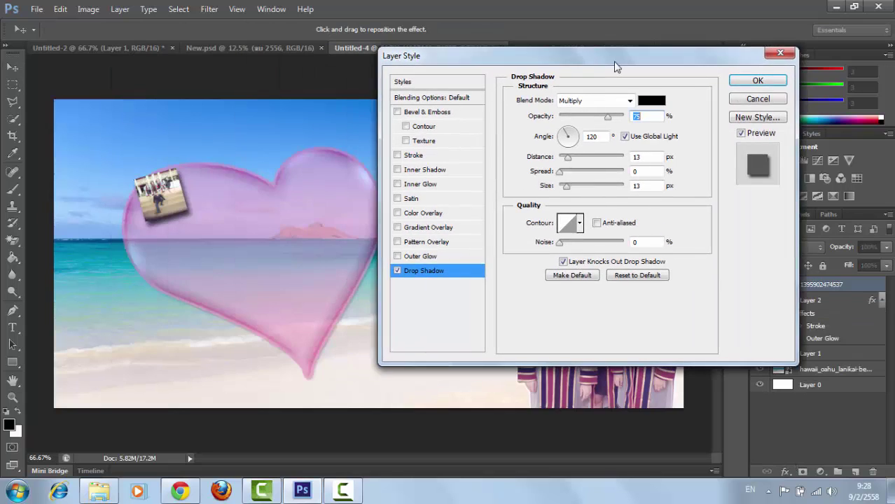
pyautogui.click(396, 270)
pyautogui.click(397, 256)
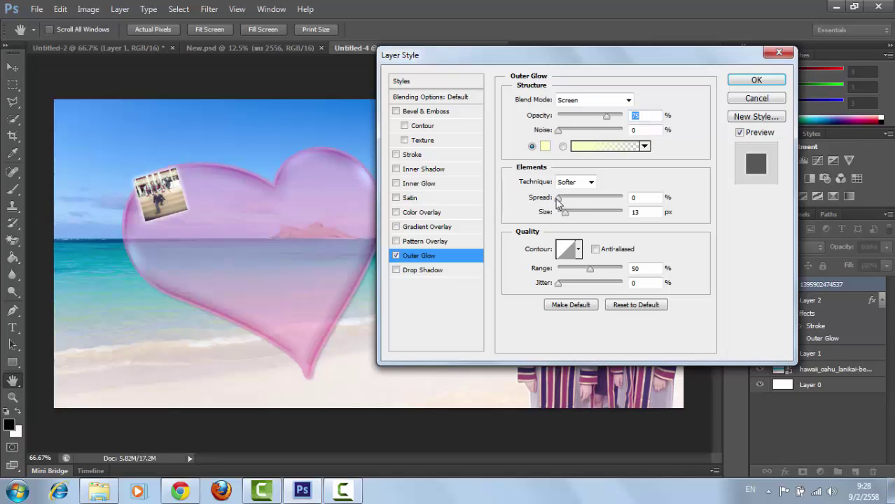
pyautogui.moveTo(558, 203); pyautogui.dragTo(566, 200)
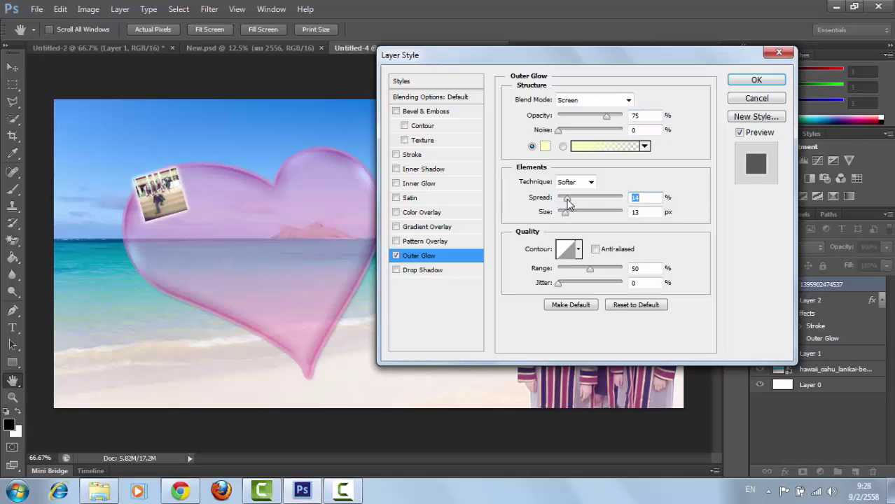
pyautogui.click(769, 82)
pyautogui.moveTo(165, 186); pyautogui.dragTo(167, 188)
pyautogui.click(37, 9)
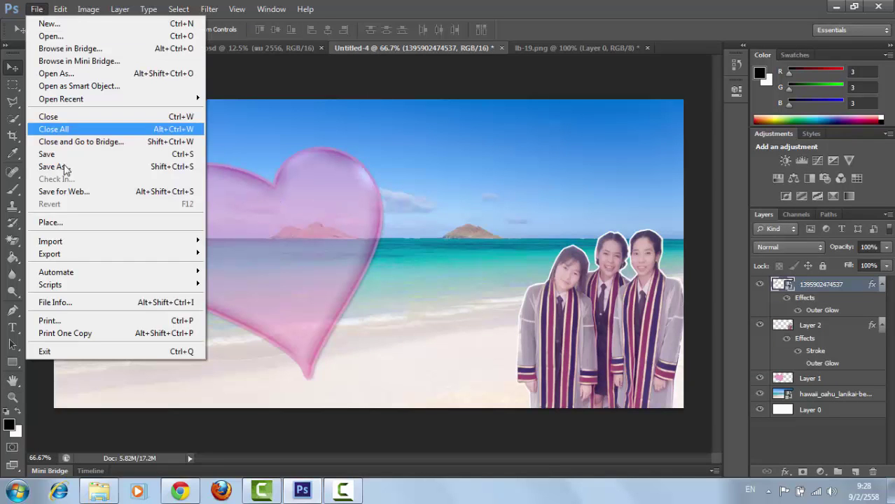
pyautogui.click(50, 222)
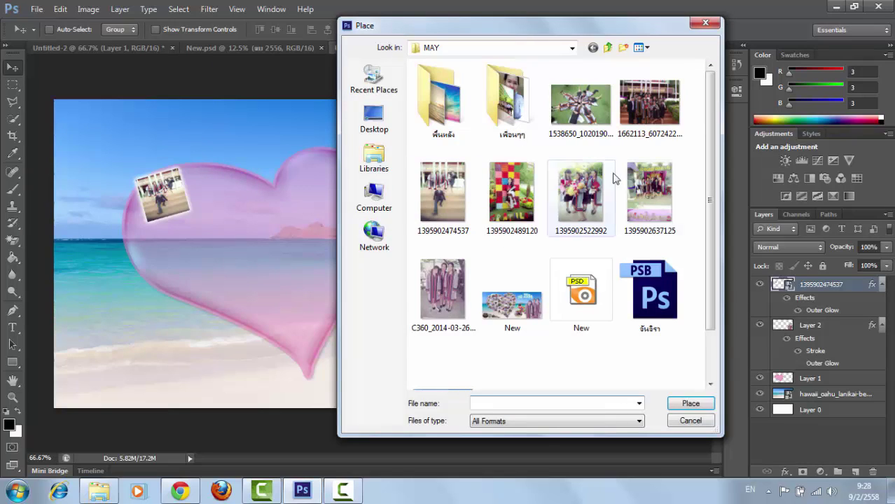
pyautogui.click(578, 194)
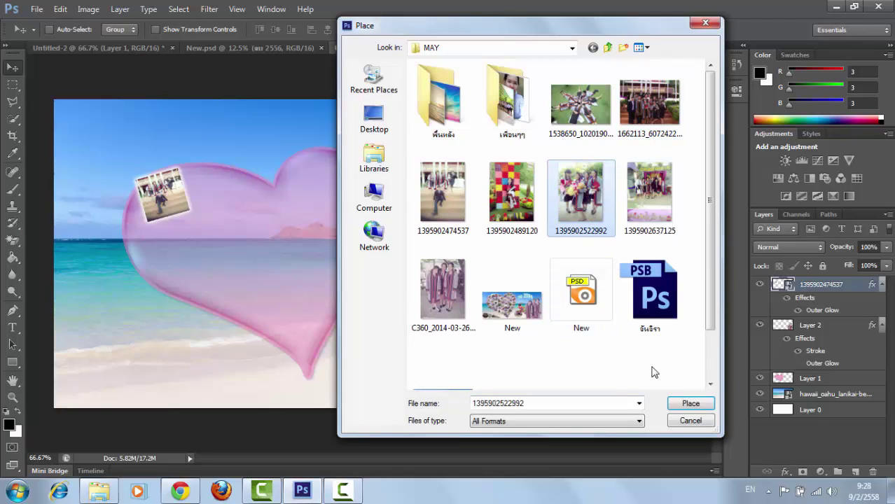
pyautogui.click(690, 404)
# Shrink the placed photo to about 3.91% width and 3.17% height, tilted counter-clockwise on the heart's left edge below the first photo
pyautogui.moveTo(482, 100); pyautogui.dragTo(144, 189)
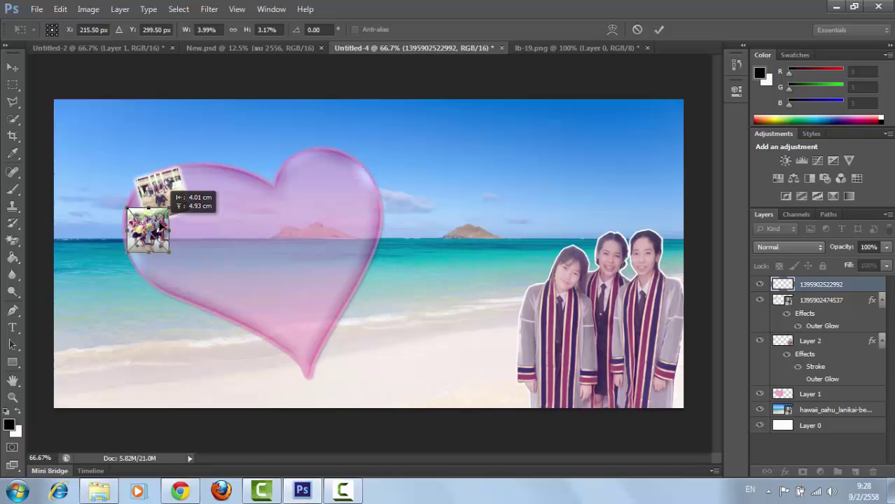
pyautogui.moveTo(161, 227); pyautogui.dragTo(167, 226)
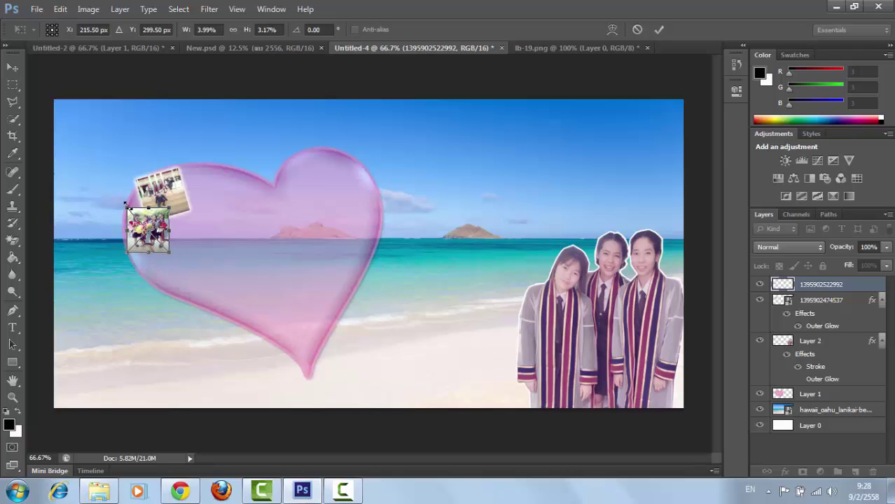
pyautogui.moveTo(121, 199); pyautogui.dragTo(118, 211)
pyautogui.moveTo(171, 222)
pyautogui.mouseDown()
pyautogui.moveTo(160, 212)
pyautogui.moveTo(175, 220)
pyautogui.mouseUp()
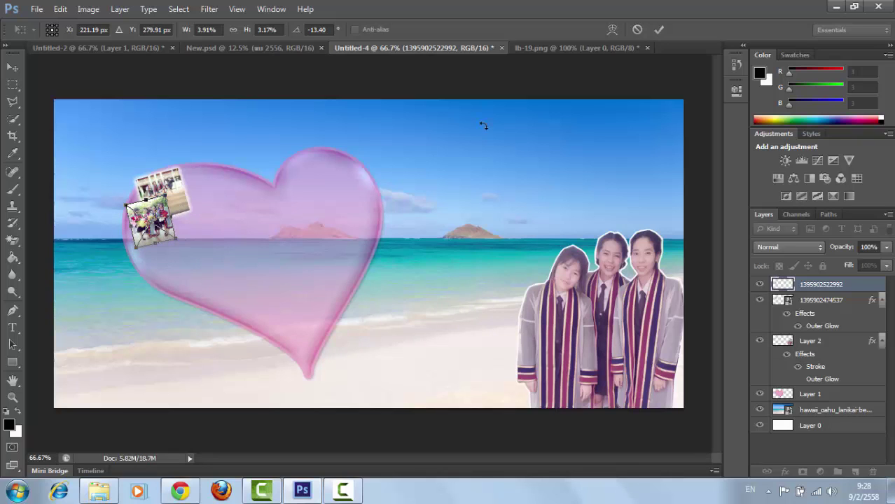
pyautogui.moveTo(108, 195); pyautogui.dragTo(99, 201)
pyautogui.click(659, 30)
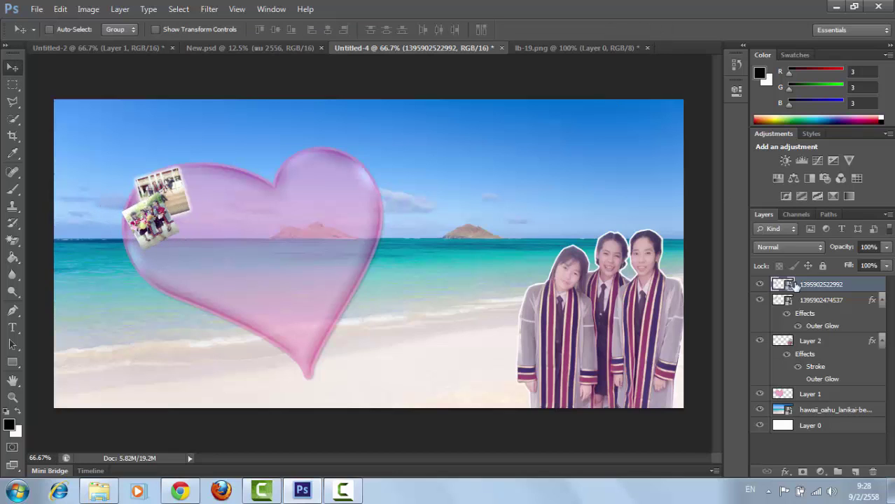
pyautogui.click(785, 472)
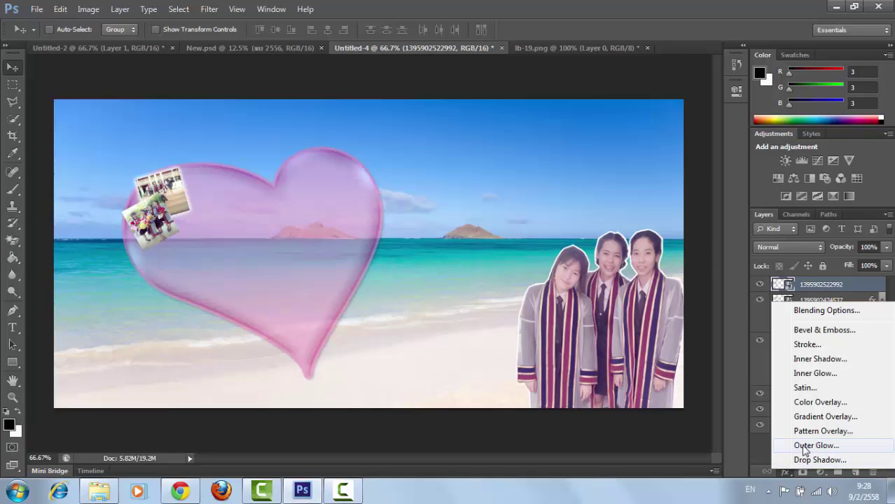
pyautogui.click(813, 446)
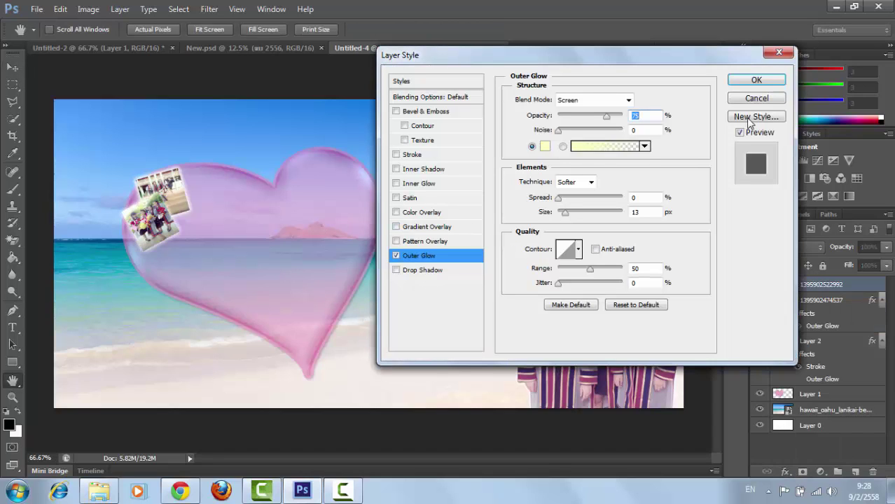
pyautogui.click(756, 80)
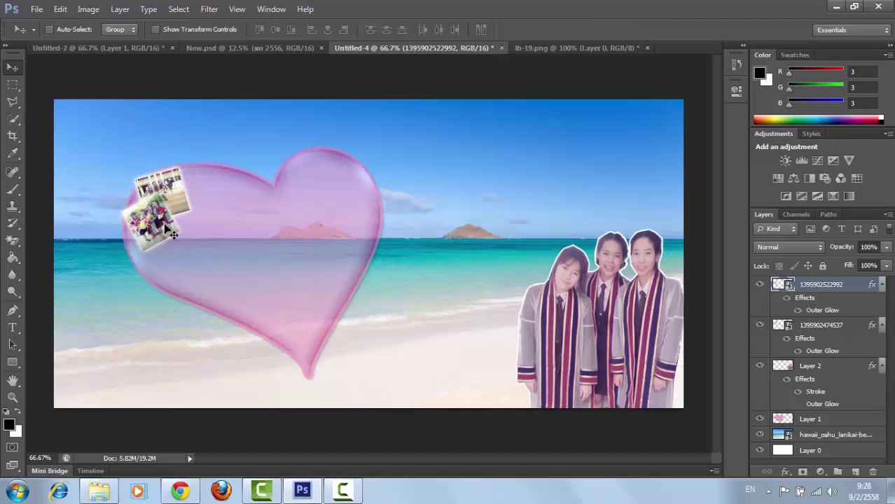
pyautogui.moveTo(149, 227); pyautogui.dragTo(149, 222)
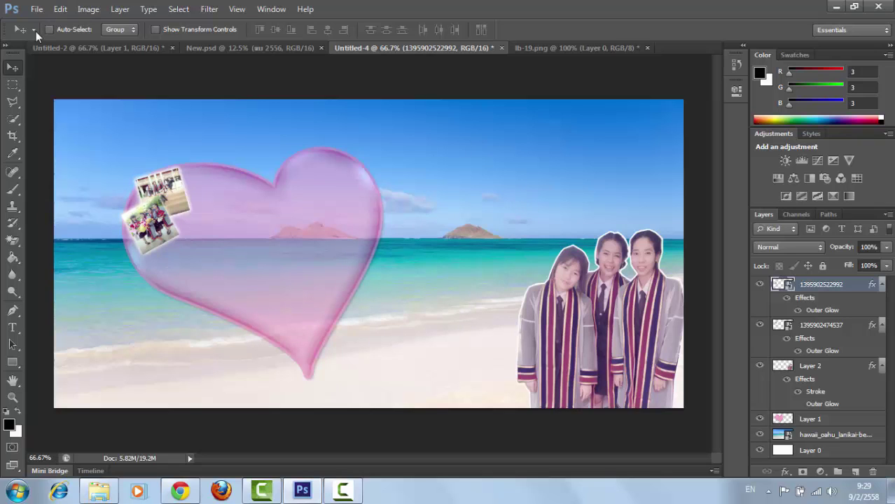
pyautogui.click(36, 9)
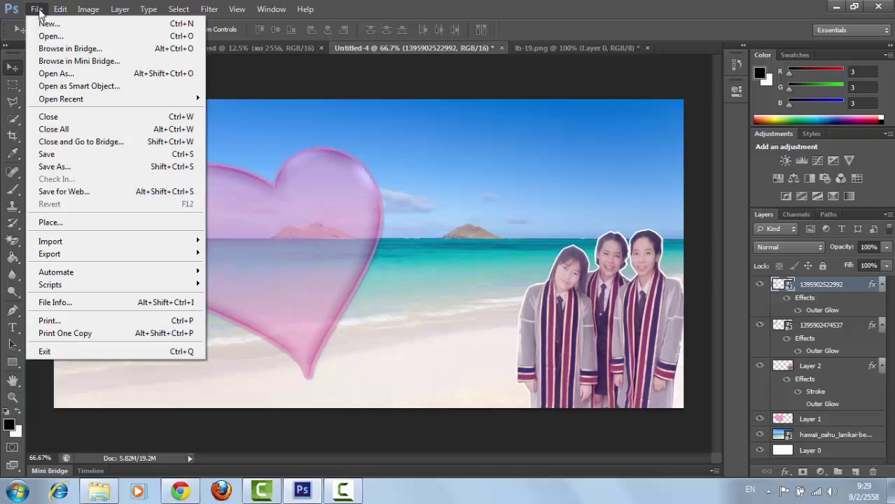
pyautogui.click(45, 34)
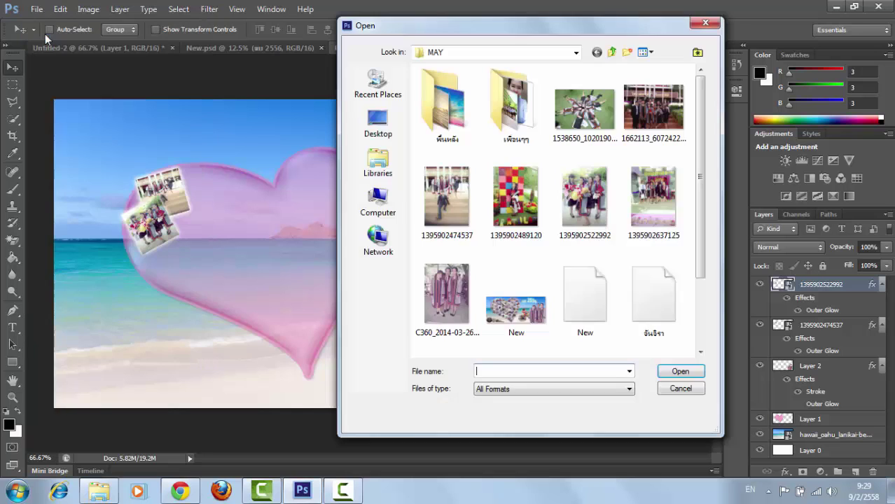
pyautogui.click(581, 109)
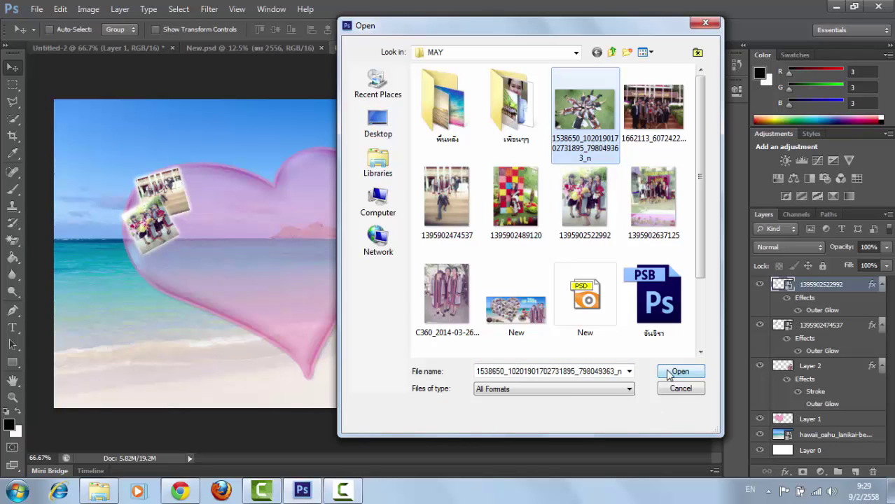
pyautogui.click(669, 373)
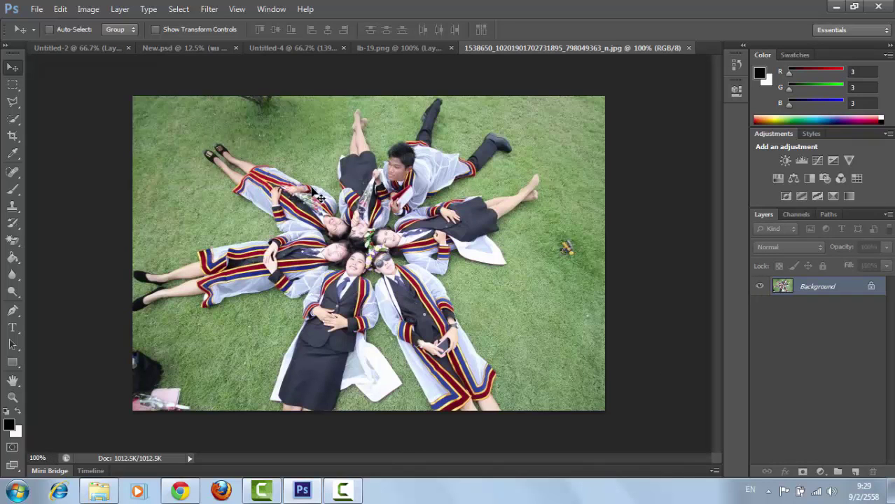
# Select the ring of graduates with a large ellipse and copy the selection into the Untitled-4 composition
pyautogui.click(18, 87)
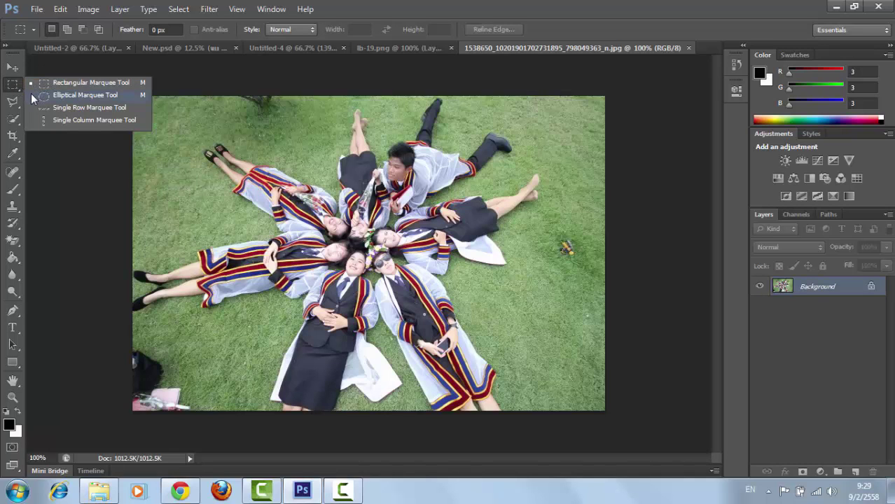
pyautogui.click(60, 94)
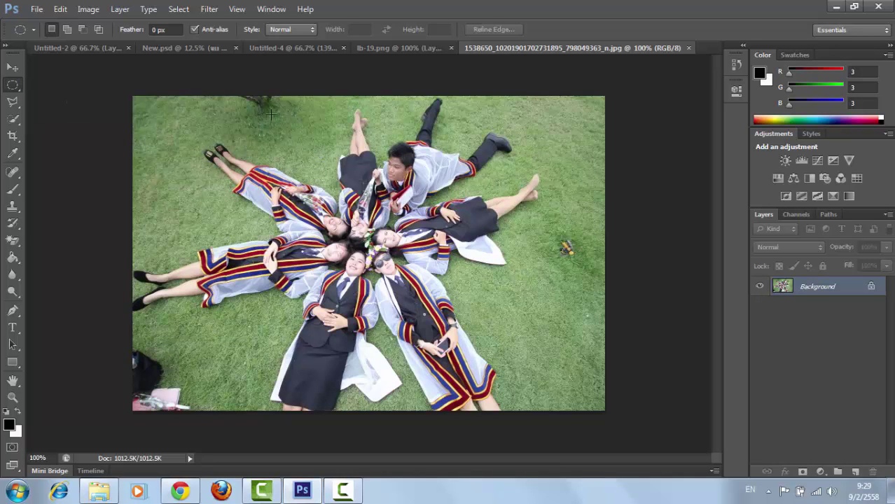
pyautogui.moveTo(269, 114); pyautogui.dragTo(513, 399)
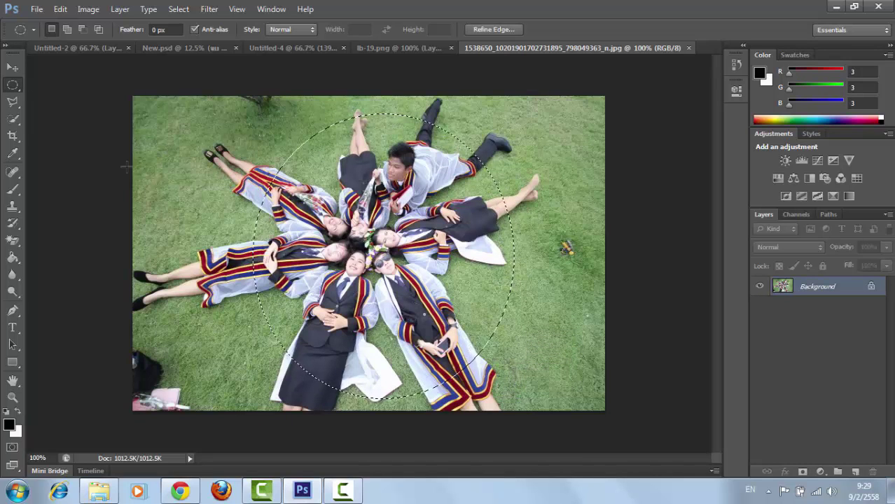
pyautogui.click(13, 67)
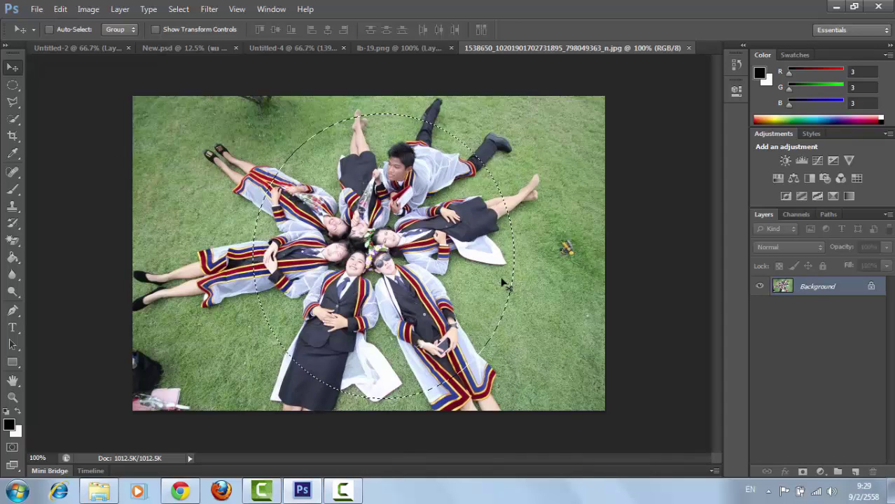
pyautogui.moveTo(412, 204); pyautogui.dragTo(352, 118)
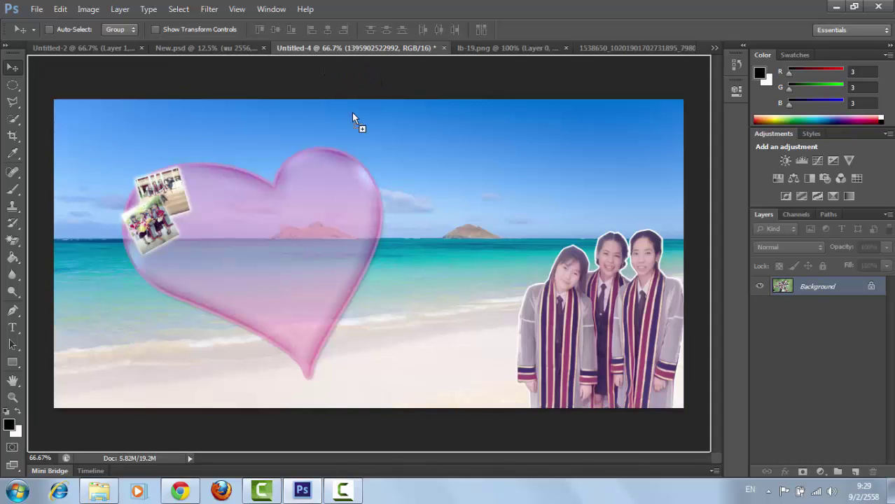
pyautogui.moveTo(414, 233); pyautogui.dragTo(414, 233)
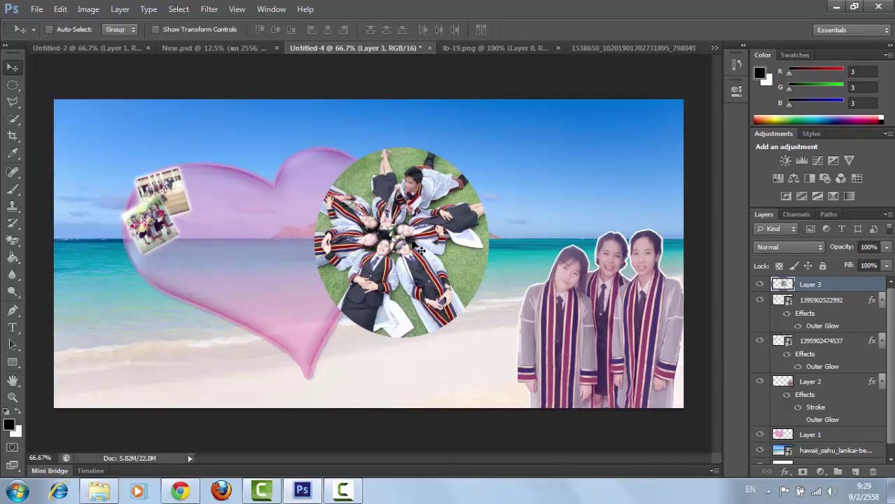
# Scale the round group photo to about 40.85% width and 38.62% height and move it to the composition's lower-left corner
pyautogui.hotkey('ctrl', 't')
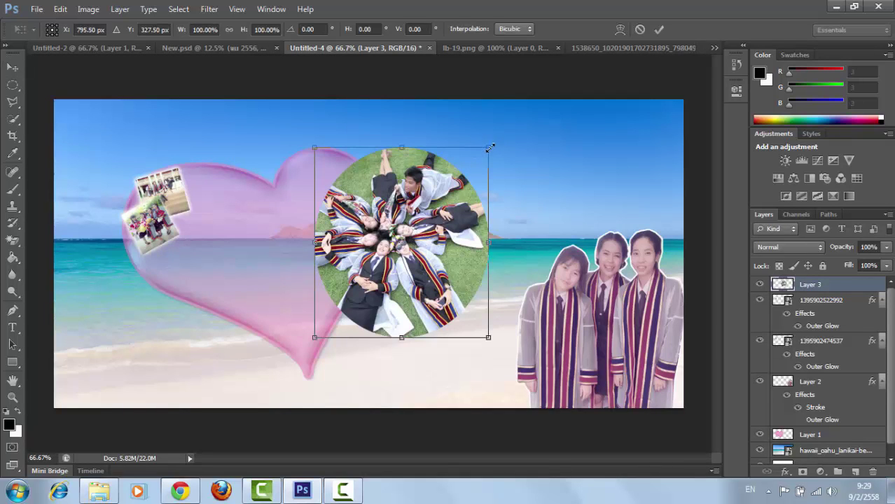
pyautogui.moveTo(490, 148); pyautogui.dragTo(388, 264)
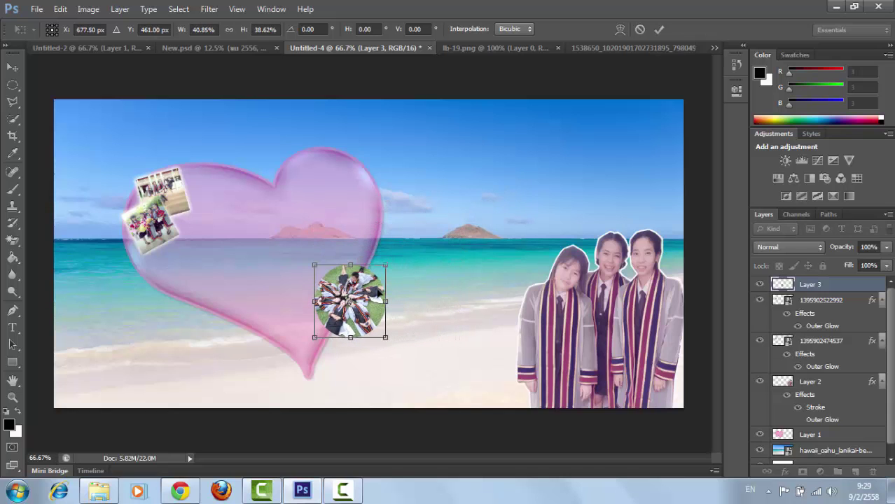
pyautogui.moveTo(361, 291); pyautogui.dragTo(111, 359)
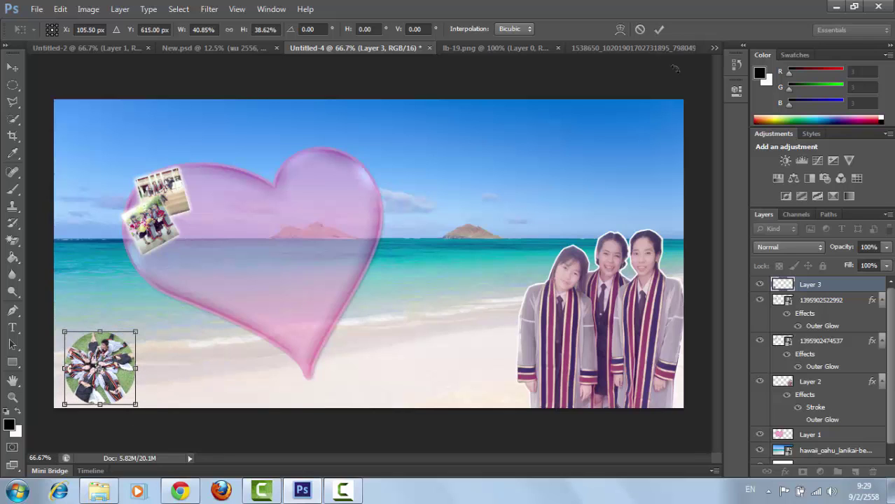
pyautogui.click(657, 31)
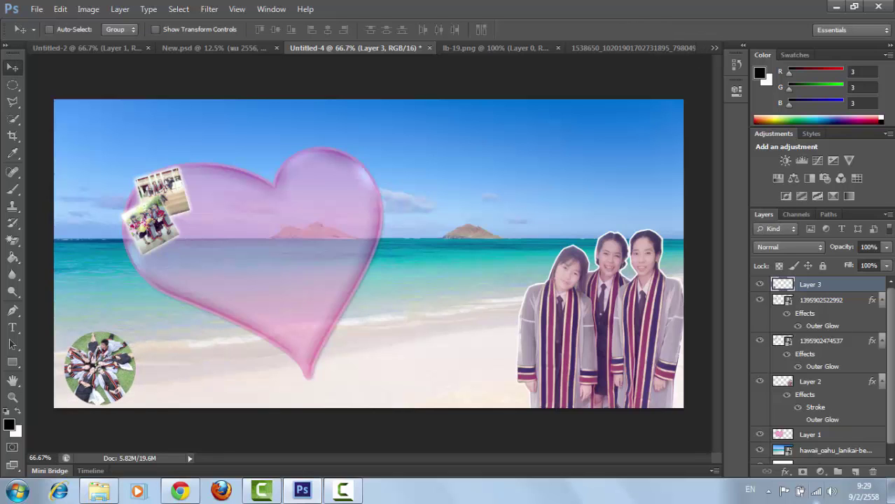
# Apply Outer Glow and Bevel & Emboss with default settings to the round group photo in the lower-left corner
pyautogui.click(784, 472)
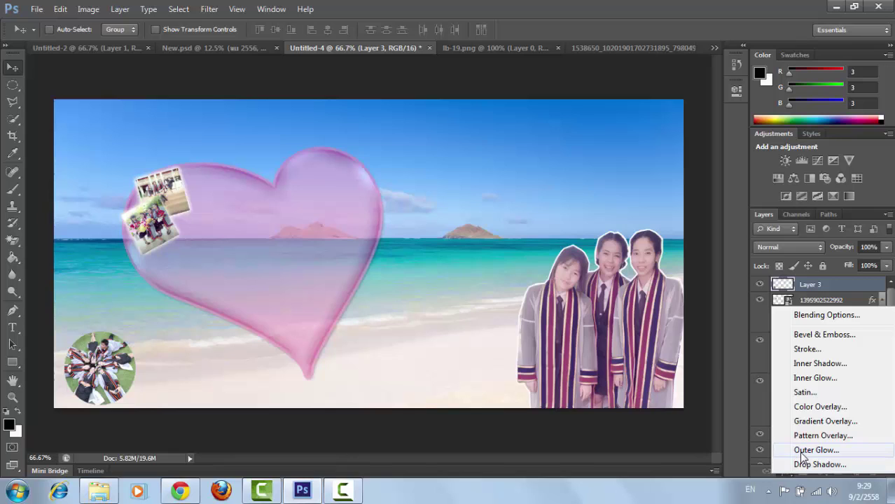
pyautogui.click(802, 453)
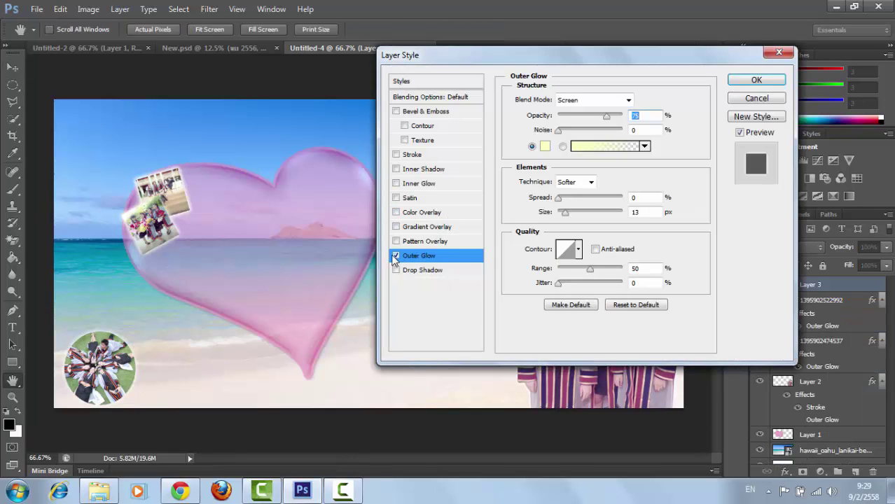
pyautogui.click(396, 111)
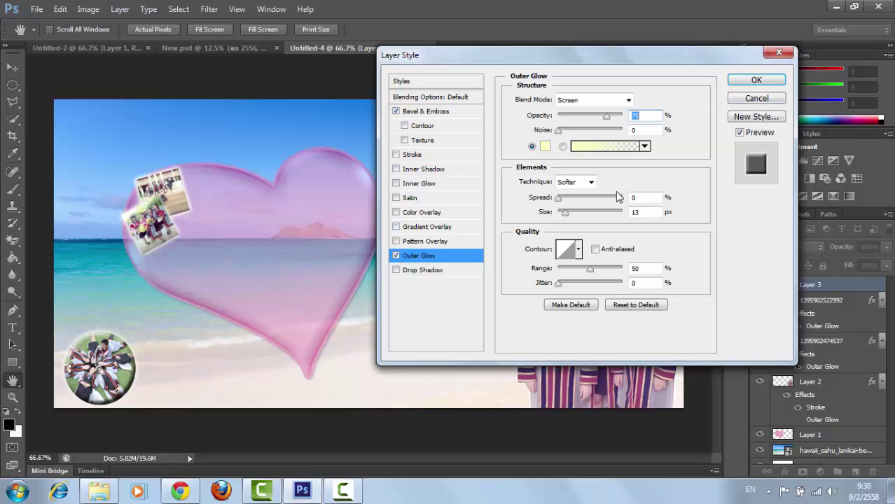
pyautogui.click(750, 82)
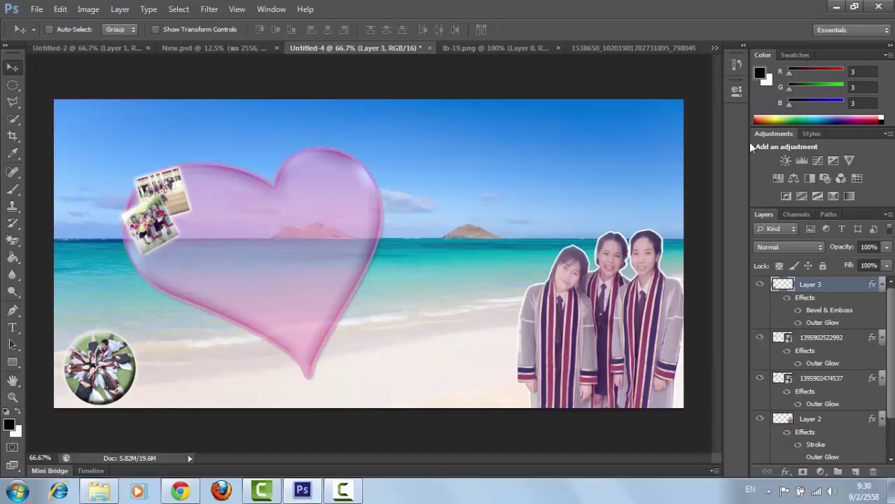
pyautogui.moveTo(119, 353); pyautogui.dragTo(90, 366)
# Add the horizontal text จบ in black Angsana New Bold at 160 pt beside the heart's lower tip
pyautogui.click(13, 328)
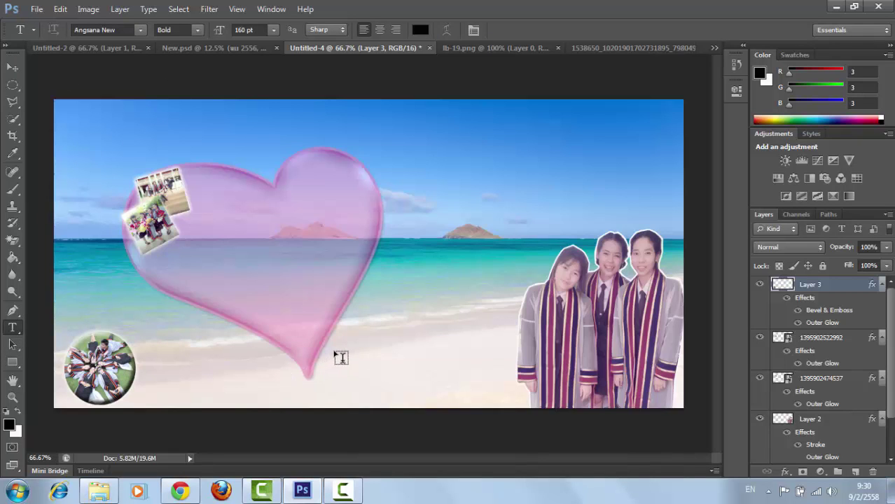
pyautogui.click(338, 342)
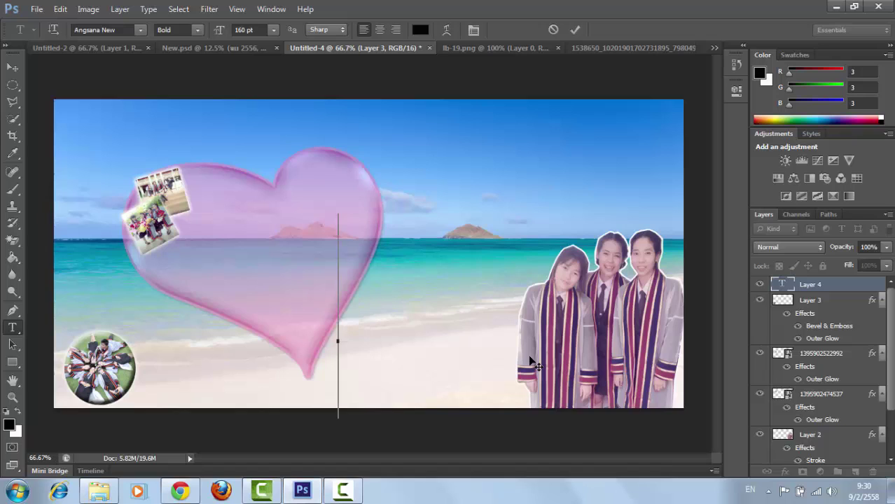
pyautogui.press('`')
pyautogui.write('จ')
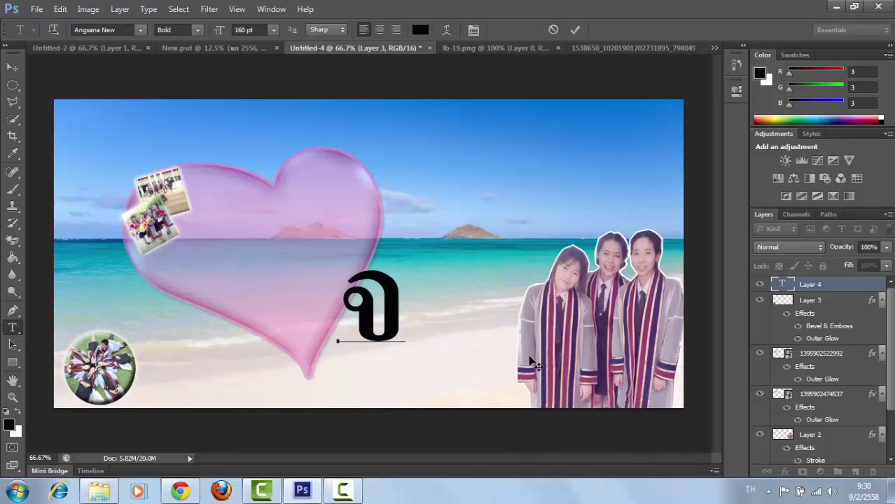
pyautogui.write('บ')
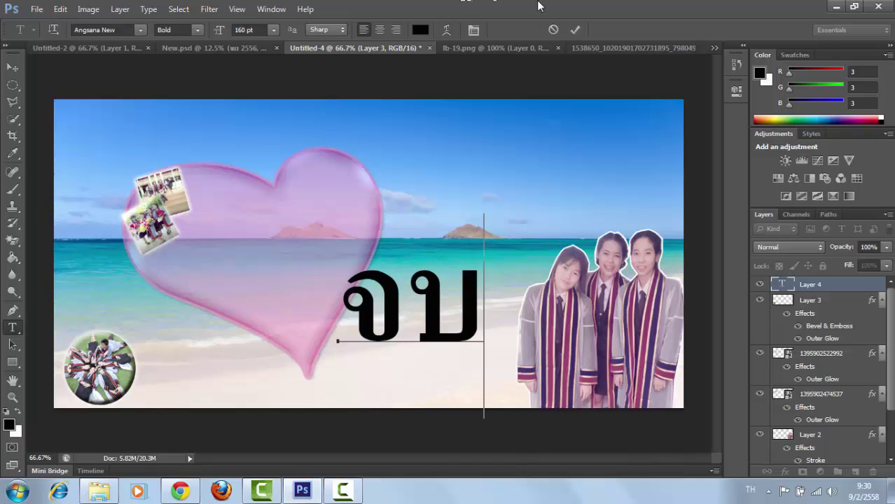
pyautogui.click(575, 30)
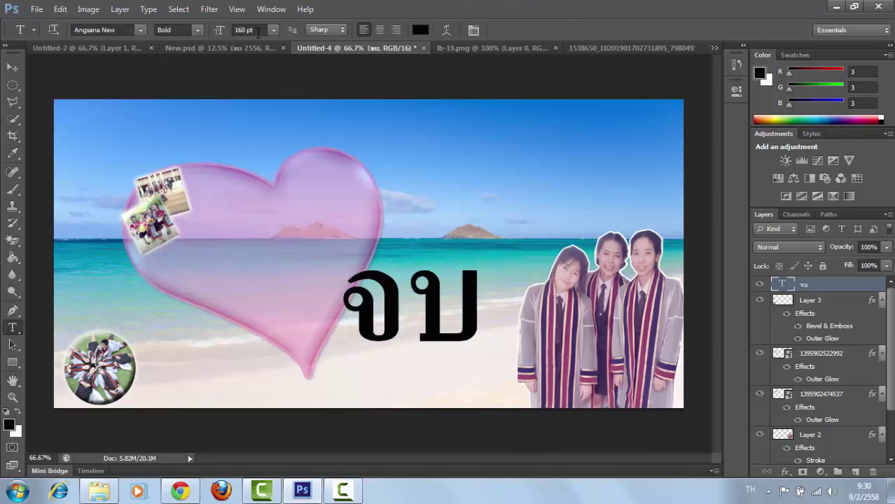
# Set the จบ text's size to 100 pt and move it into the sky above the graduates' upper left
pyautogui.click(274, 30)
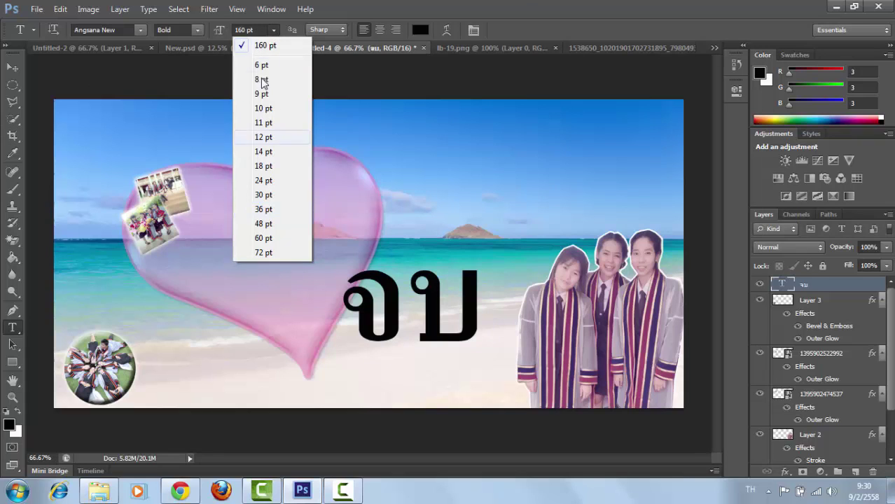
pyautogui.click(247, 42)
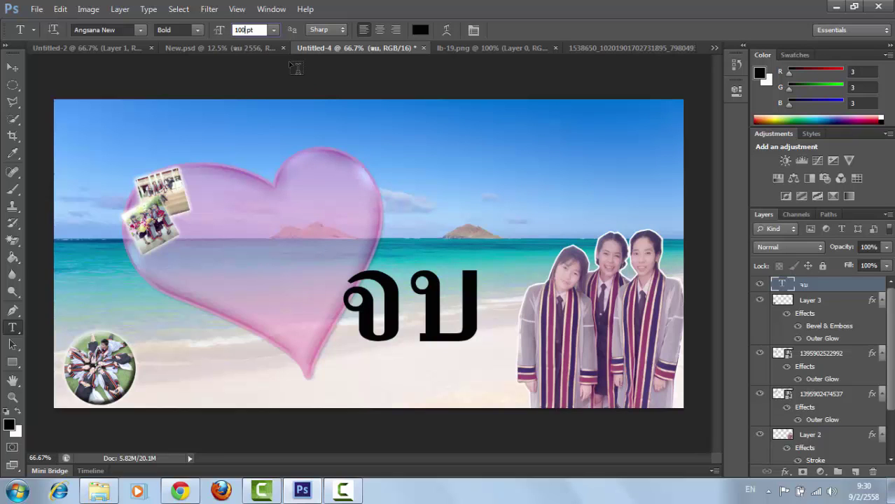
pyautogui.press('Return')
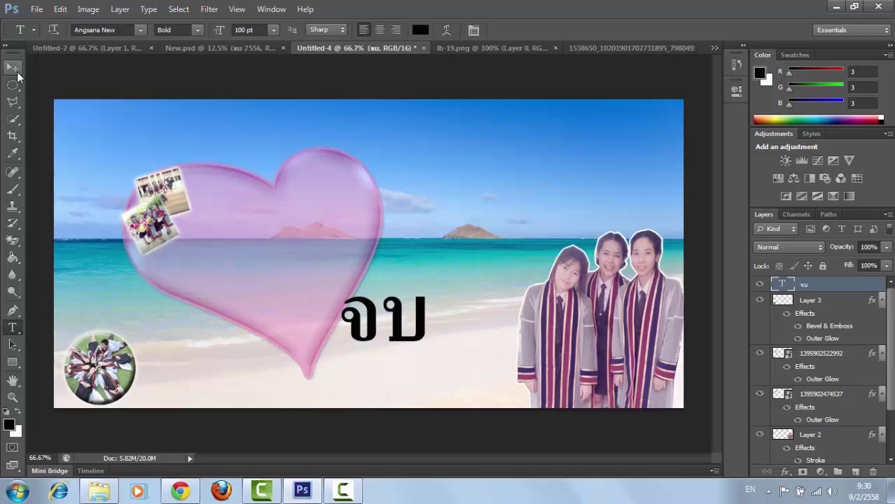
pyautogui.click(12, 68)
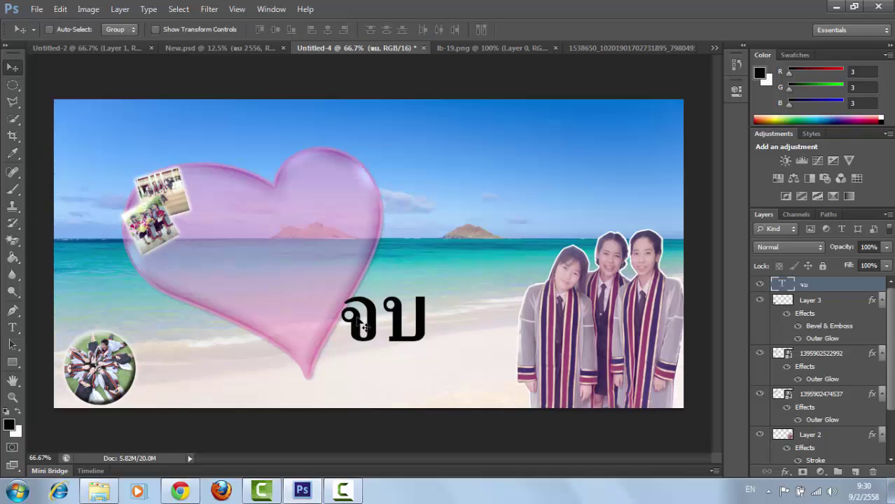
pyautogui.moveTo(361, 323); pyautogui.dragTo(471, 148)
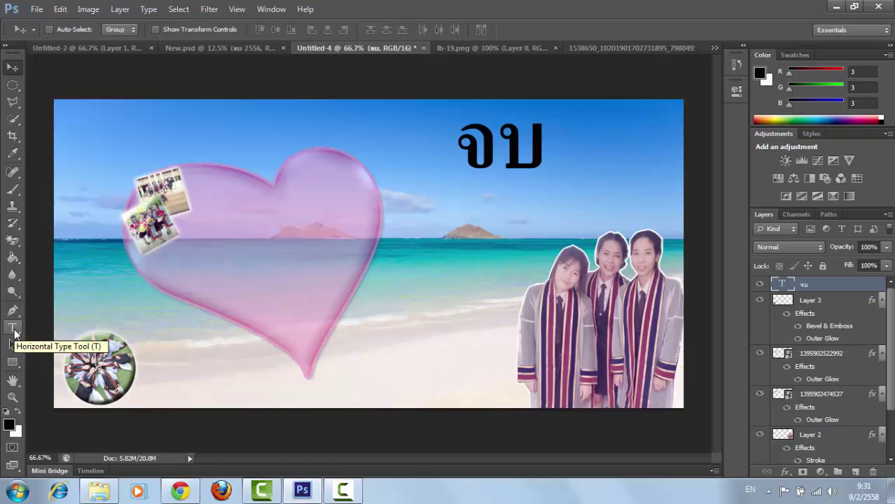
# Warp the จบ text with the Arc style, comparing it with Arc Lower before applying
pyautogui.click(15, 332)
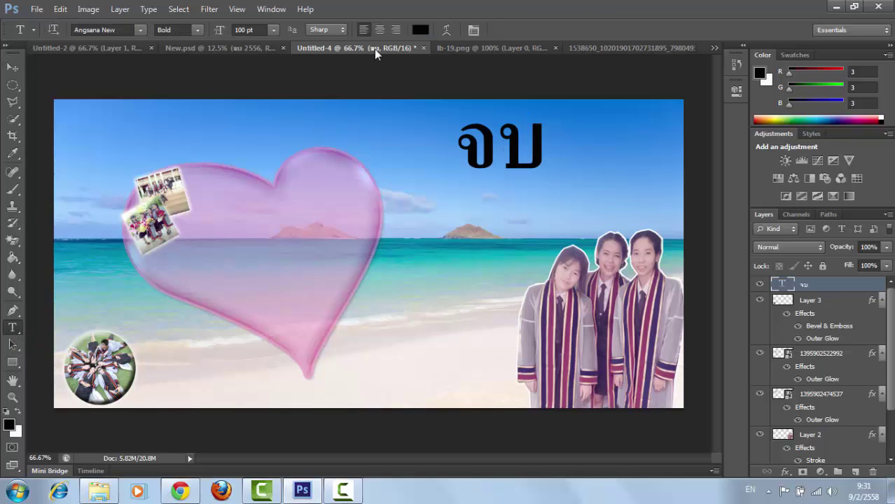
pyautogui.click(449, 29)
pyautogui.click(460, 133)
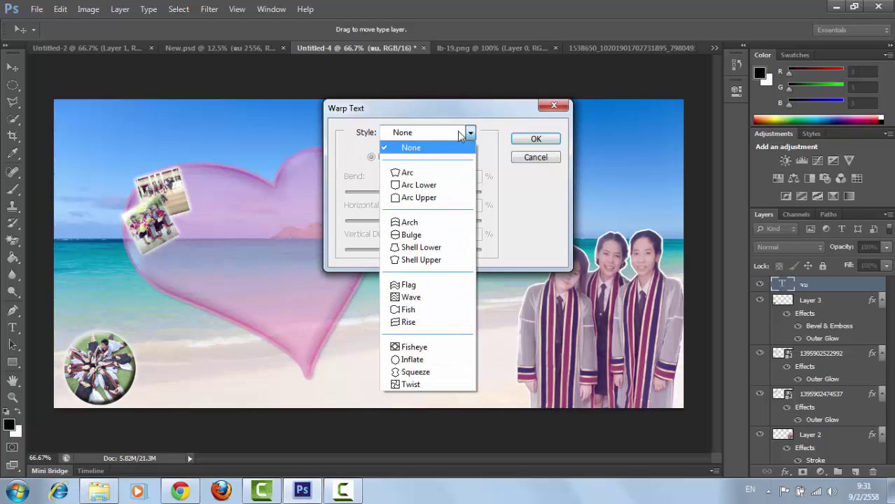
pyautogui.click(448, 174)
pyautogui.moveTo(482, 112); pyautogui.dragTo(222, 137)
pyautogui.click(210, 158)
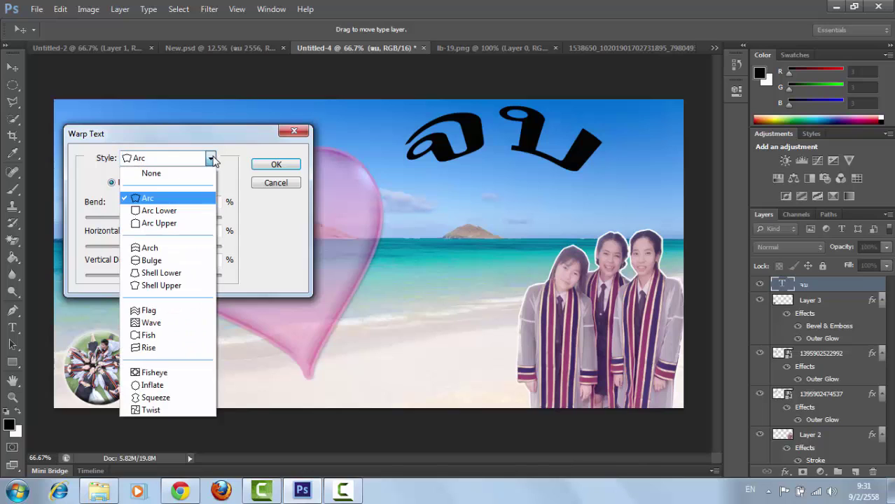
pyautogui.click(204, 215)
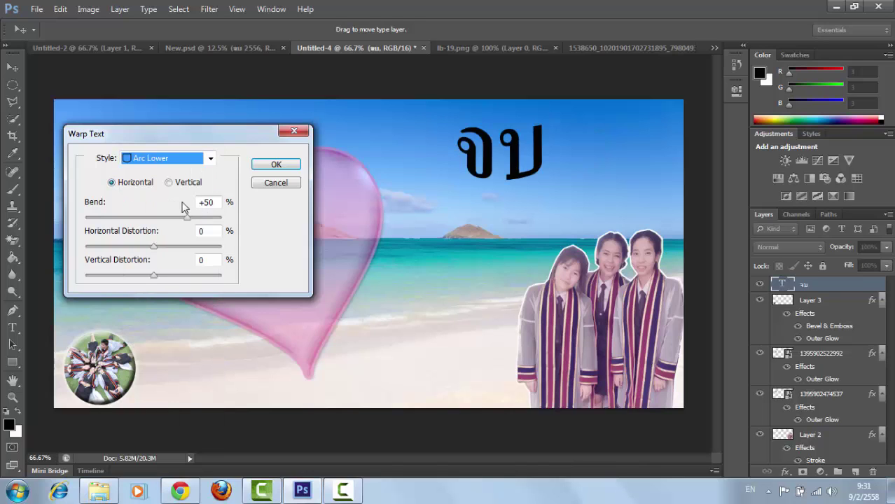
pyautogui.click(211, 160)
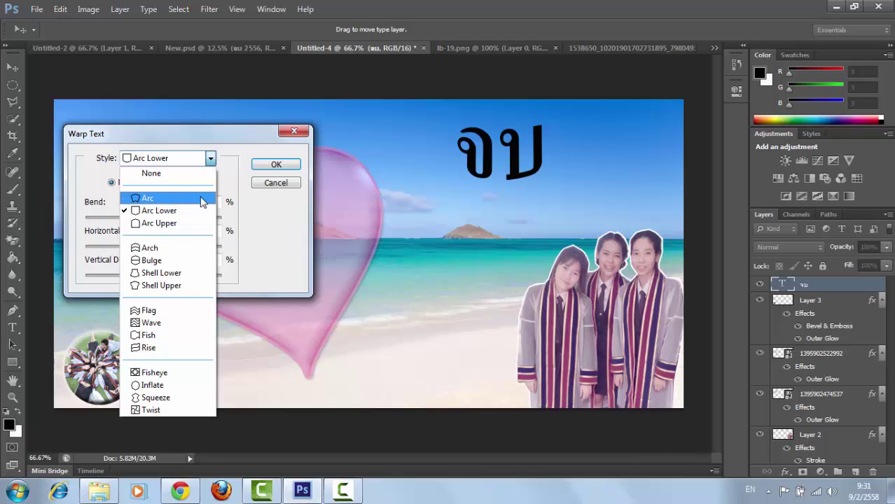
pyautogui.click(201, 201)
pyautogui.click(210, 158)
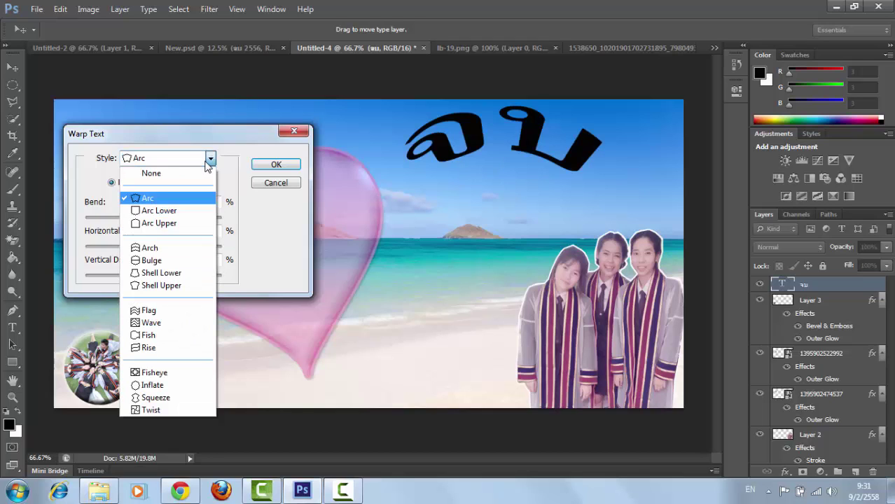
pyautogui.click(187, 201)
pyautogui.click(277, 166)
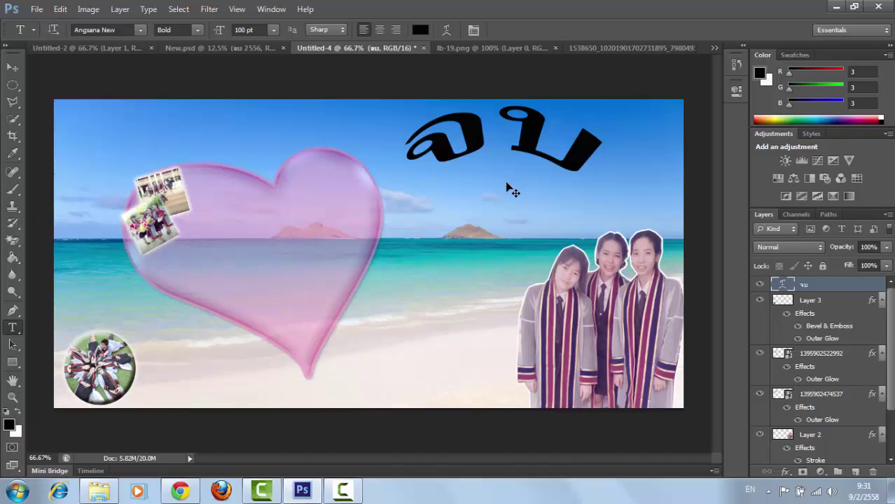
# Stretch the arced จบ text to about 110.86% width, flatten it to about 83.18 pt, and move it slightly down in the sky
pyautogui.hotkey('ctrl', 't')
pyautogui.moveTo(365, 132); pyautogui.dragTo(335, 131)
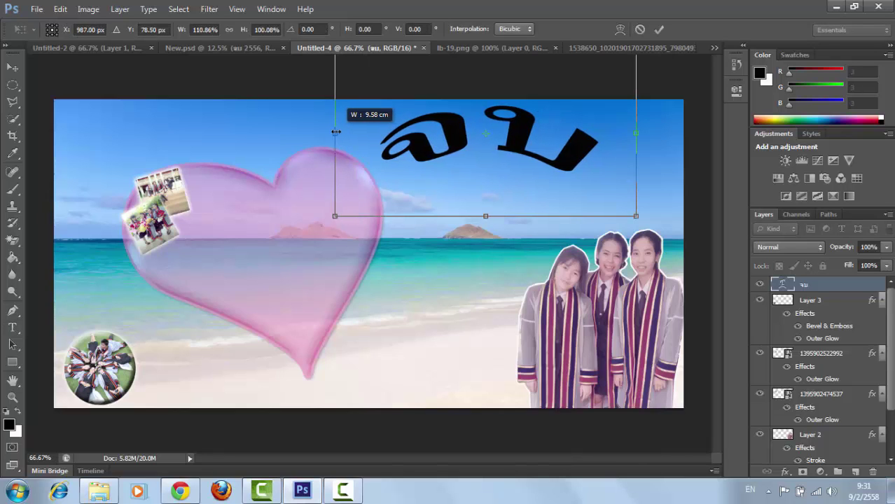
pyautogui.moveTo(486, 218); pyautogui.dragTo(486, 188)
pyautogui.click(659, 30)
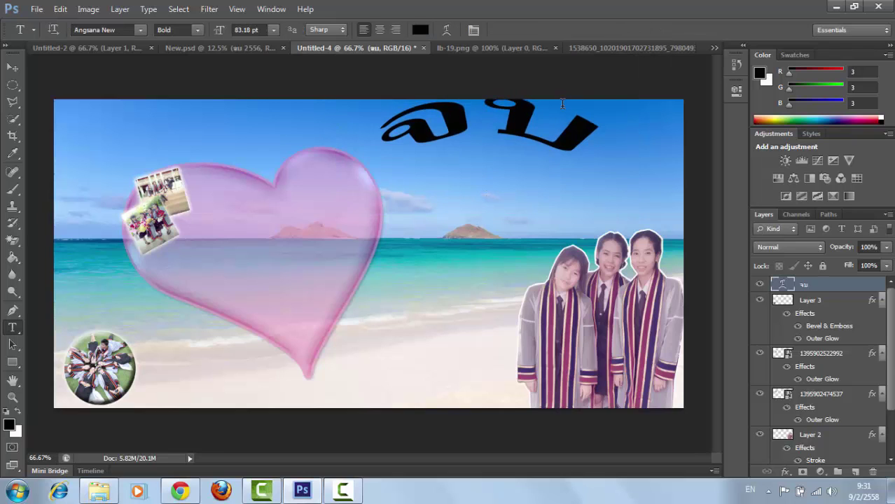
pyautogui.moveTo(500, 120); pyautogui.dragTo(507, 152)
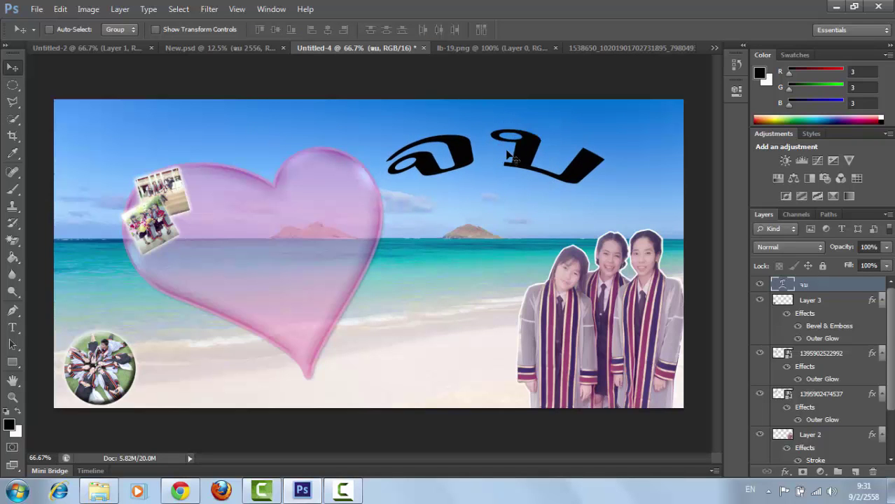
# Scale the arced จบ text to about 70.87% width and 73.97% height and move it between the heart and the graduates
pyautogui.hotkey('ctrl', 't')
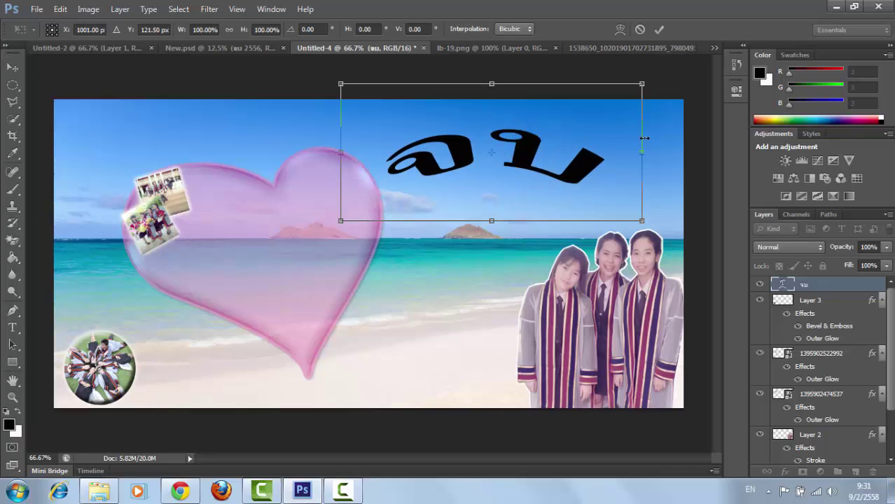
pyautogui.moveTo(633, 156); pyautogui.dragTo(554, 153)
pyautogui.moveTo(447, 85); pyautogui.dragTo(447, 108)
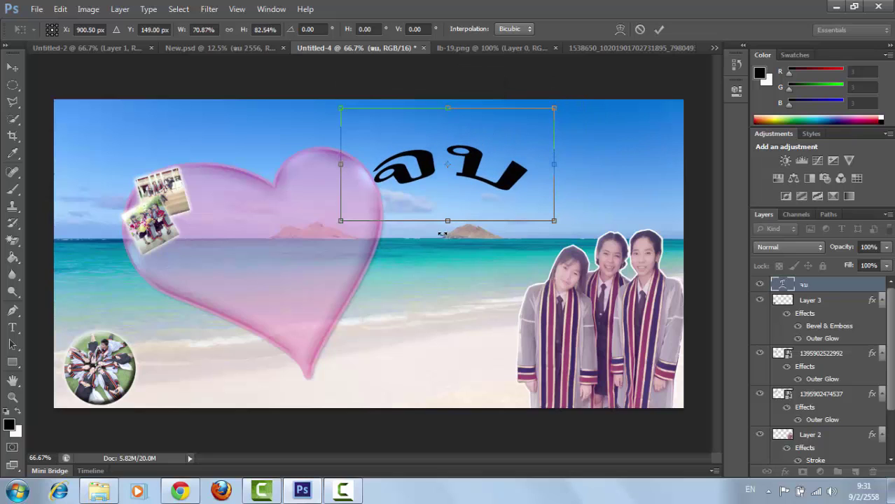
pyautogui.moveTo(448, 223); pyautogui.dragTo(447, 208)
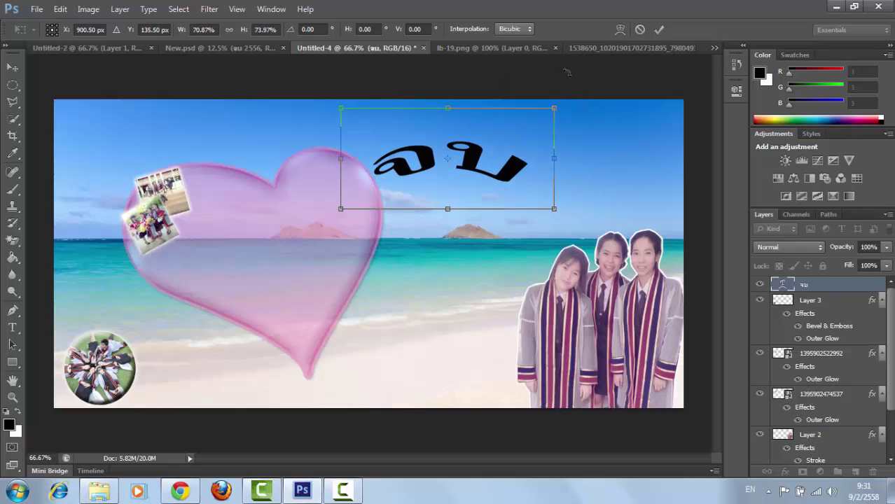
pyautogui.click(659, 29)
pyautogui.moveTo(483, 159); pyautogui.dragTo(522, 164)
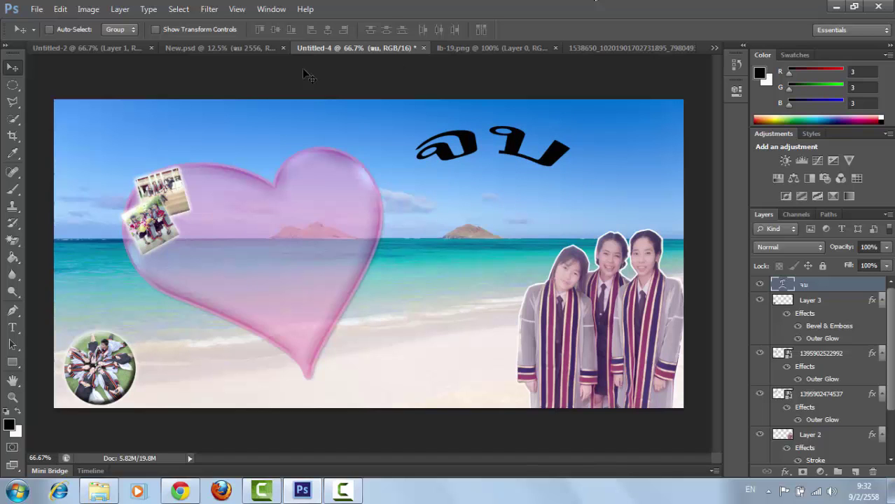
pyautogui.click(529, 51)
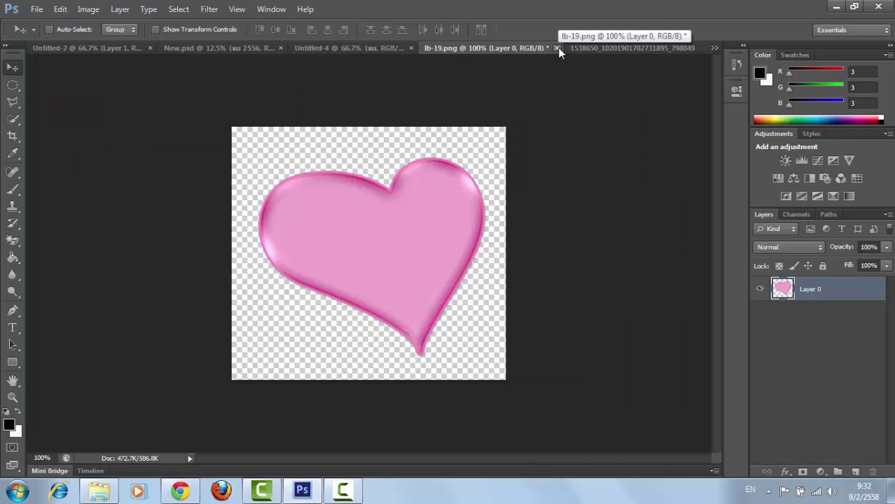
pyautogui.click(557, 48)
pyautogui.click(475, 193)
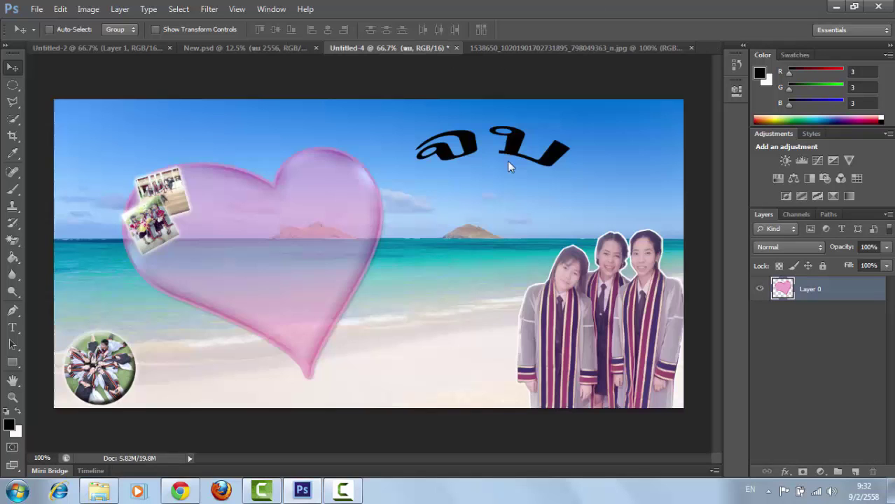
pyautogui.click(690, 48)
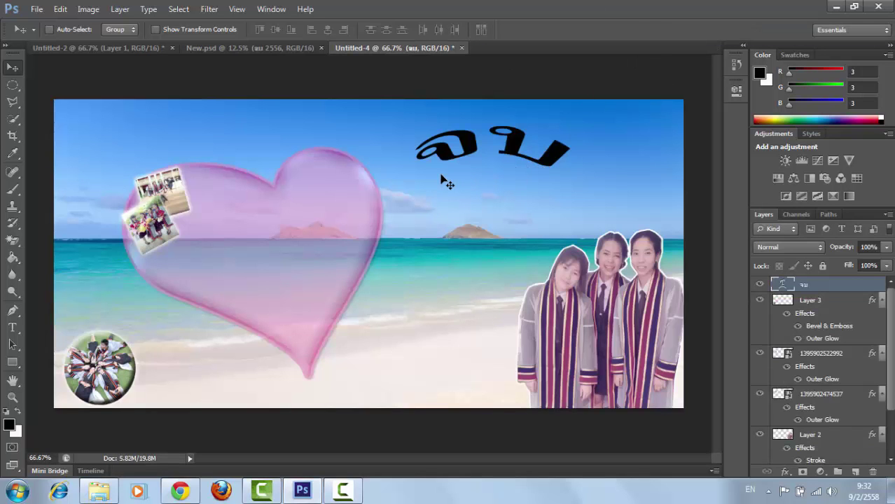
pyautogui.moveTo(494, 149)
pyautogui.mouseDown()
pyautogui.moveTo(468, 147)
pyautogui.moveTo(491, 143)
pyautogui.moveTo(484, 129)
pyautogui.moveTo(495, 144)
pyautogui.mouseUp()
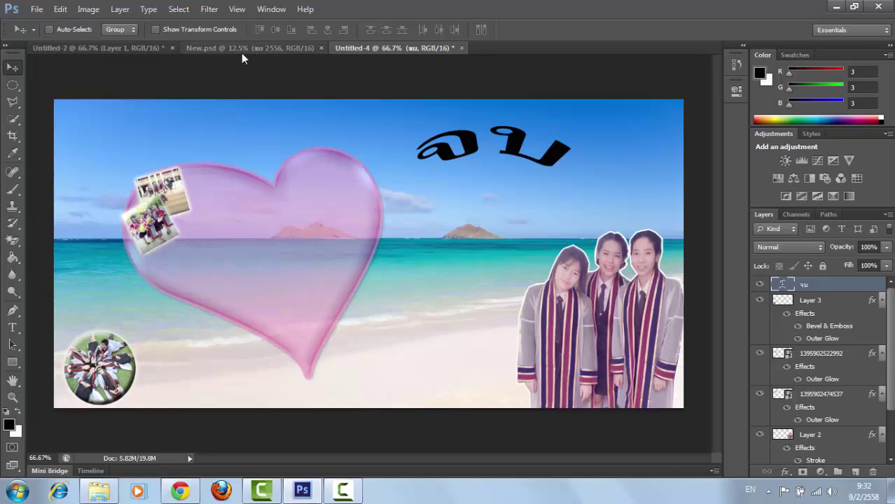
# Save the finished New.psd collage under the name MAY in Photoshop PSD format in the MAY folder with Maximize Compatibility enabled
pyautogui.click(212, 46)
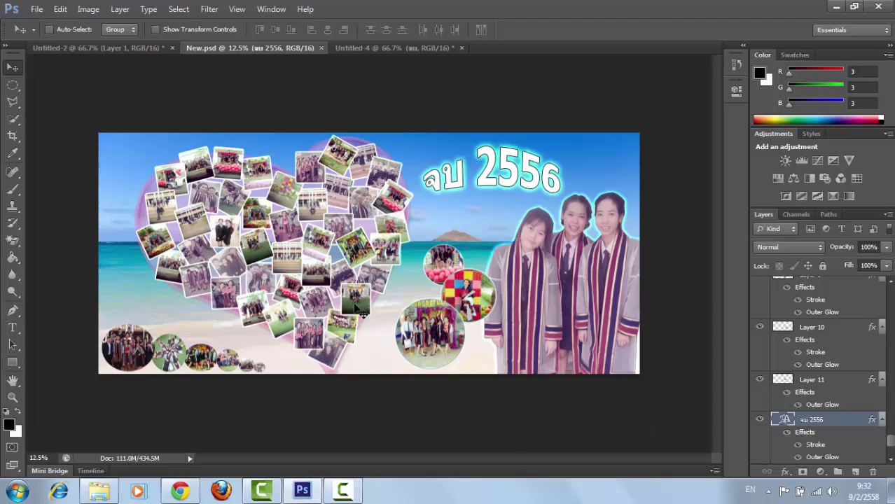
pyautogui.click(37, 12)
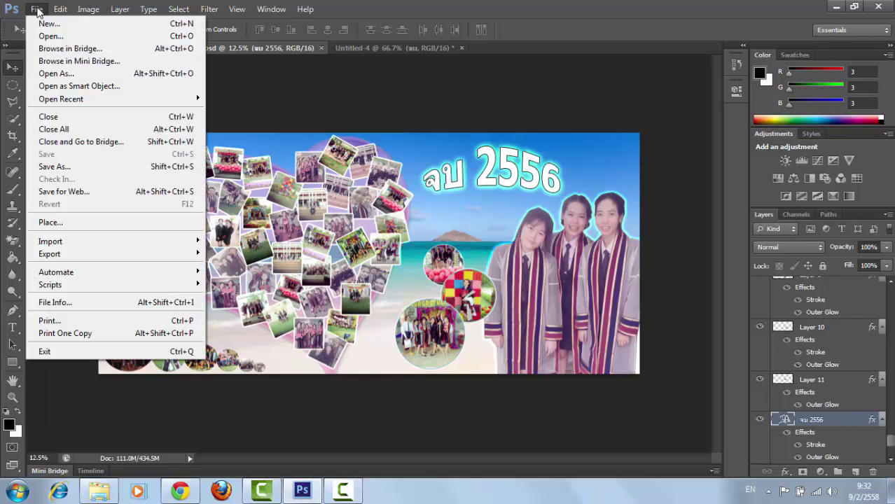
pyautogui.click(90, 168)
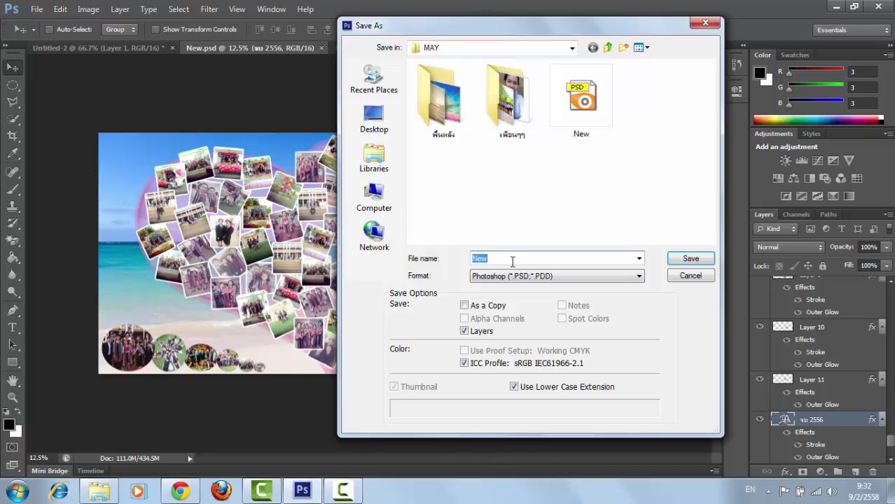
pyautogui.press('BackSpace')
pyautogui.click(628, 279)
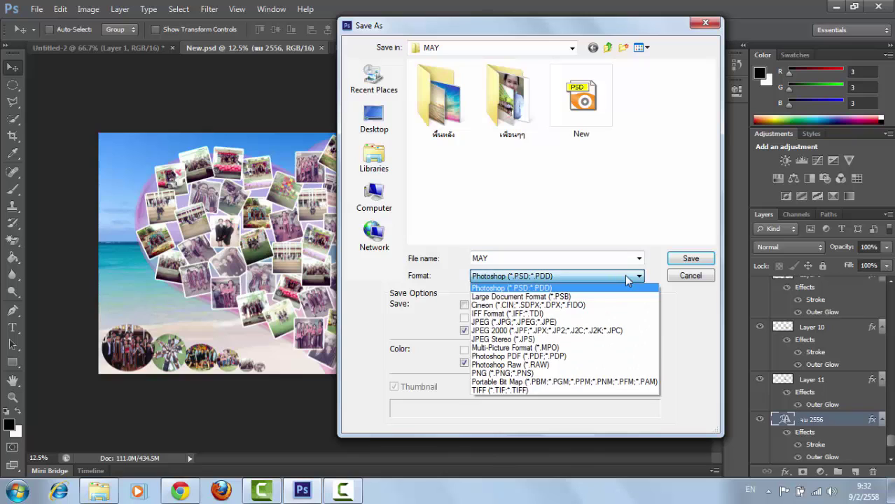
pyautogui.click(556, 288)
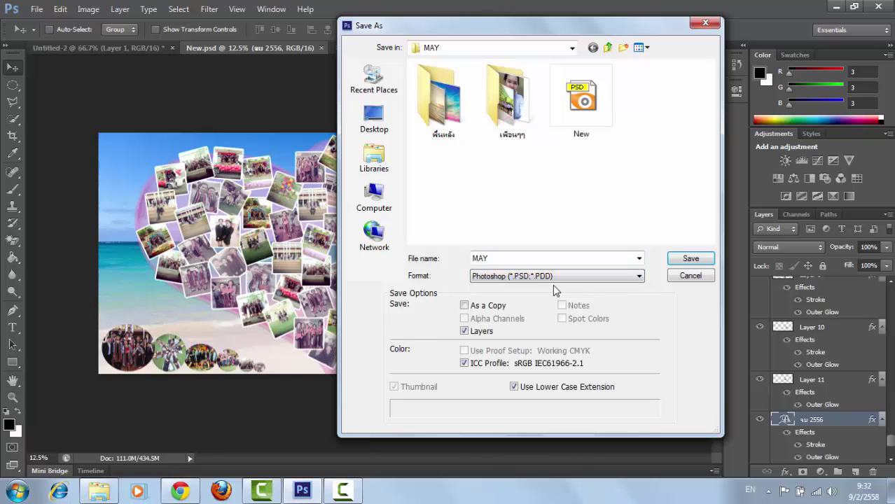
pyautogui.click(696, 262)
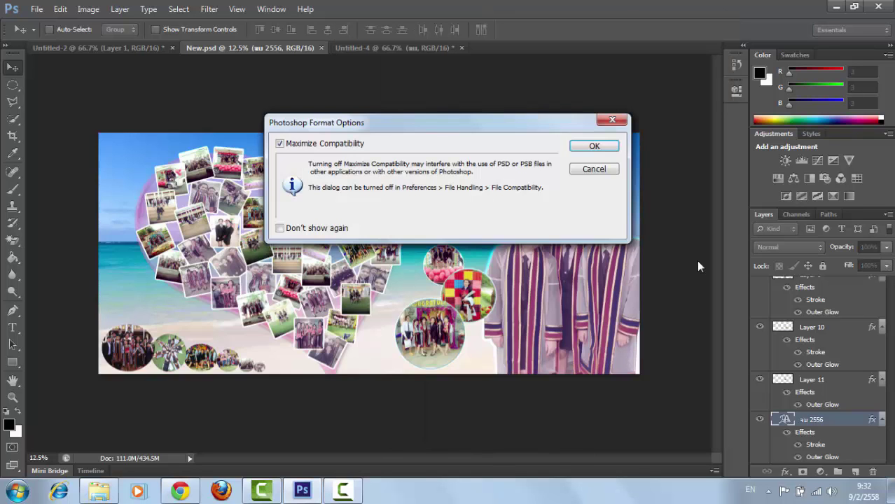
pyautogui.click(612, 149)
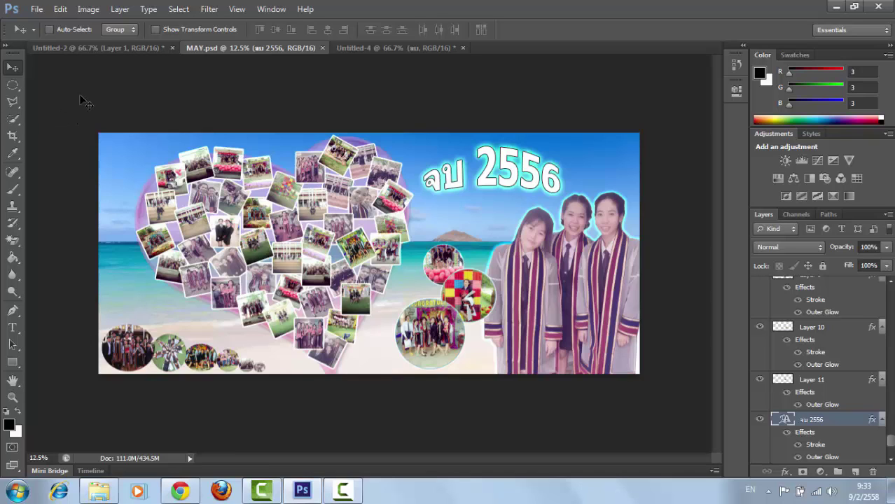
# Export the MAY collage for web as a JPEG at quality 100, saved under the name MAY in the MAY folder
pyautogui.click(40, 12)
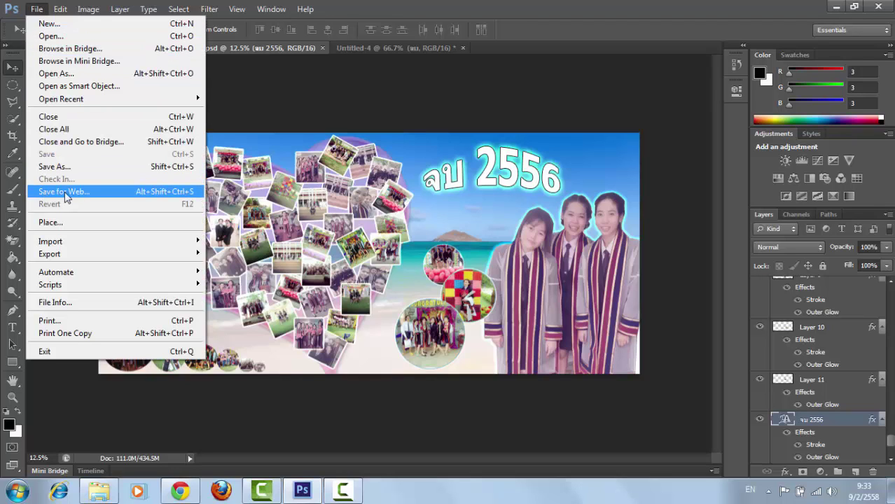
pyautogui.click(158, 191)
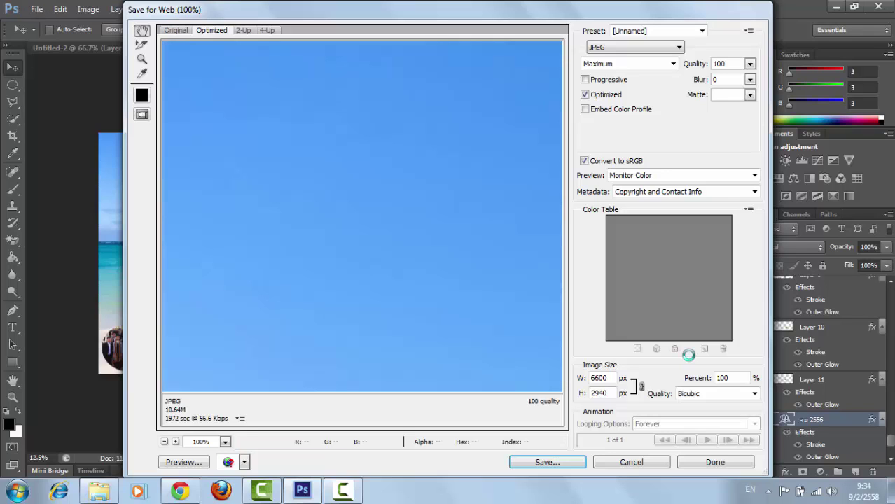
pyautogui.click(679, 48)
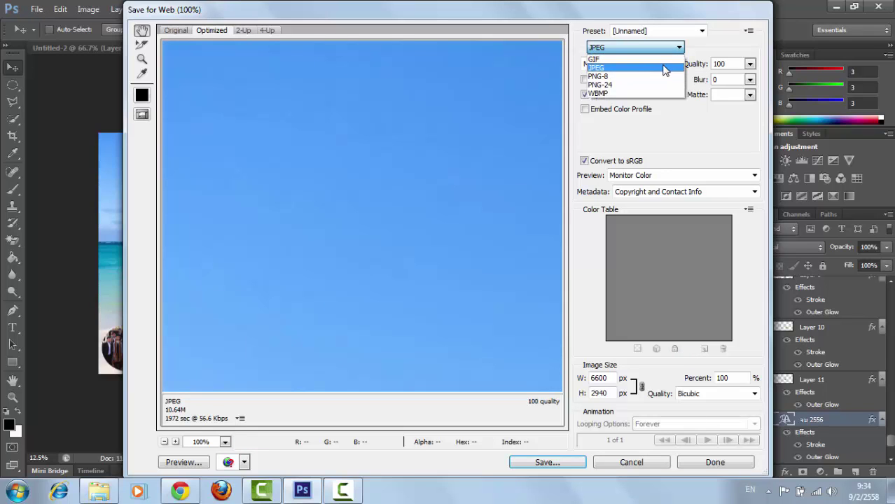
pyautogui.click(666, 69)
pyautogui.click(750, 64)
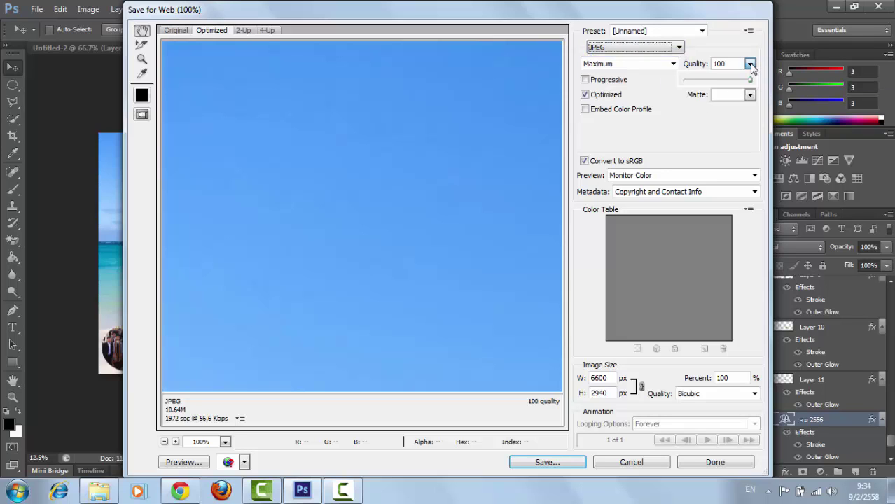
pyautogui.moveTo(752, 82)
pyautogui.mouseDown()
pyautogui.moveTo(703, 86)
pyautogui.moveTo(753, 93)
pyautogui.moveTo(691, 100)
pyautogui.moveTo(749, 96)
pyautogui.moveTo(751, 81)
pyautogui.mouseUp()
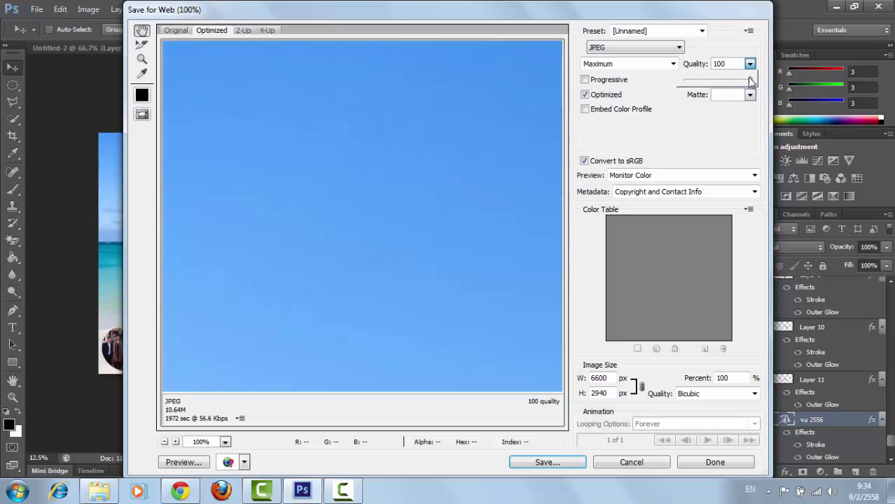
pyautogui.click(750, 65)
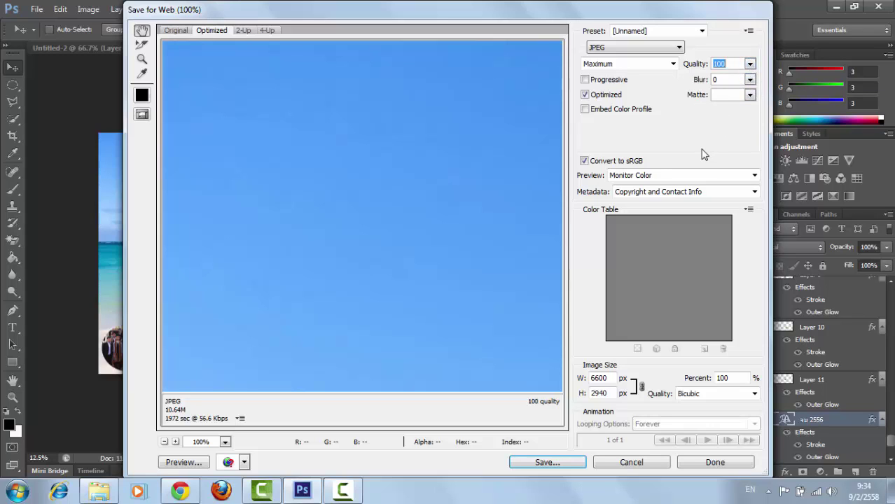
pyautogui.click(549, 464)
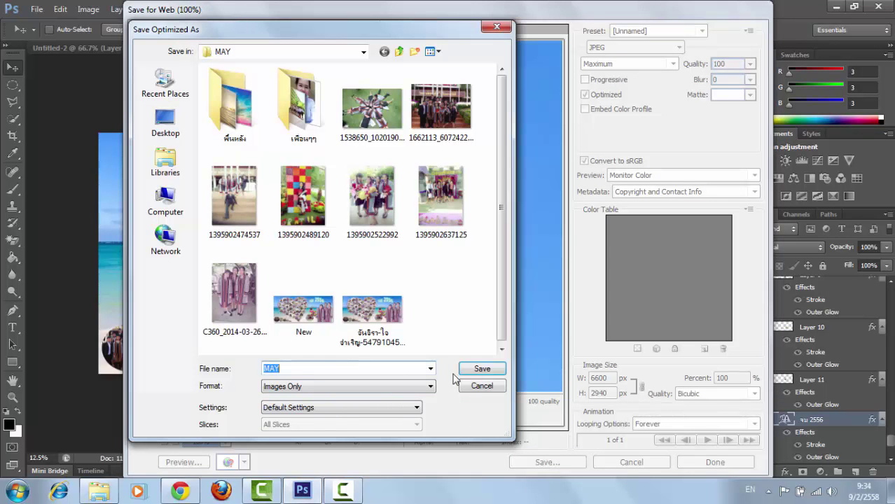
pyautogui.click(484, 370)
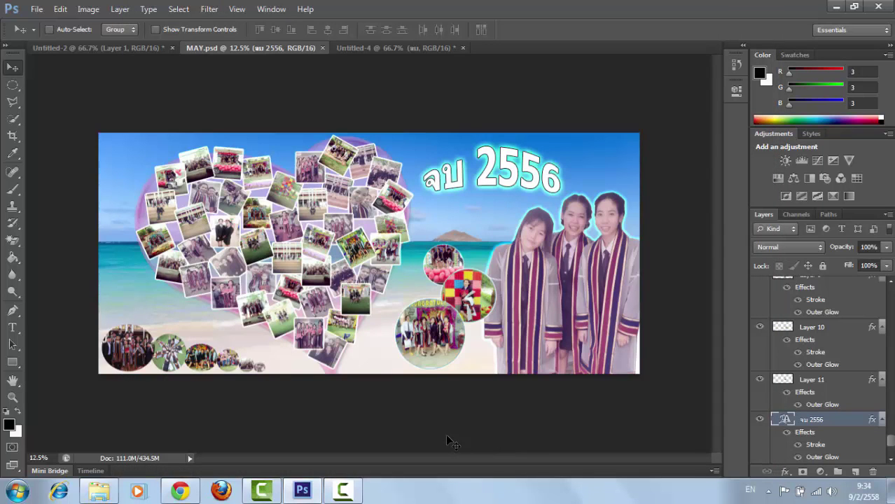
# Open the MAY folder from the desktop and view the exported MAY JPEG in ACDSee Quick View, then minimize the viewer
pyautogui.click(839, 7)
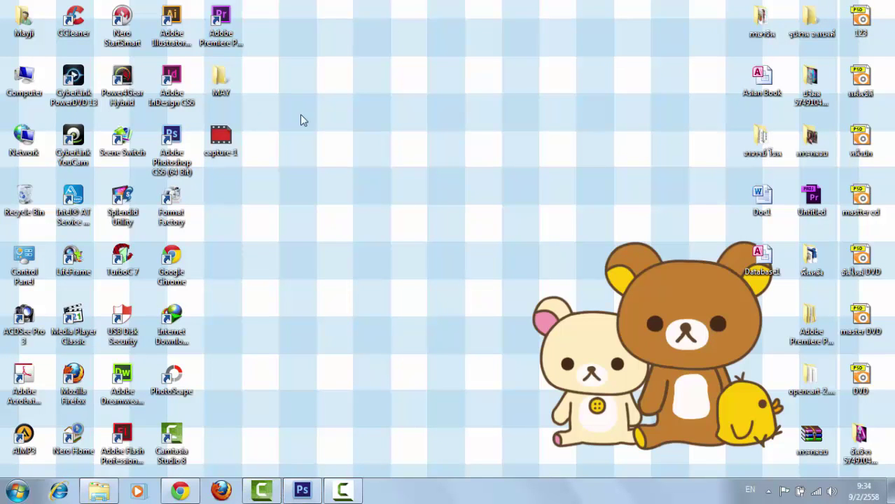
pyautogui.doubleClick(222, 88)
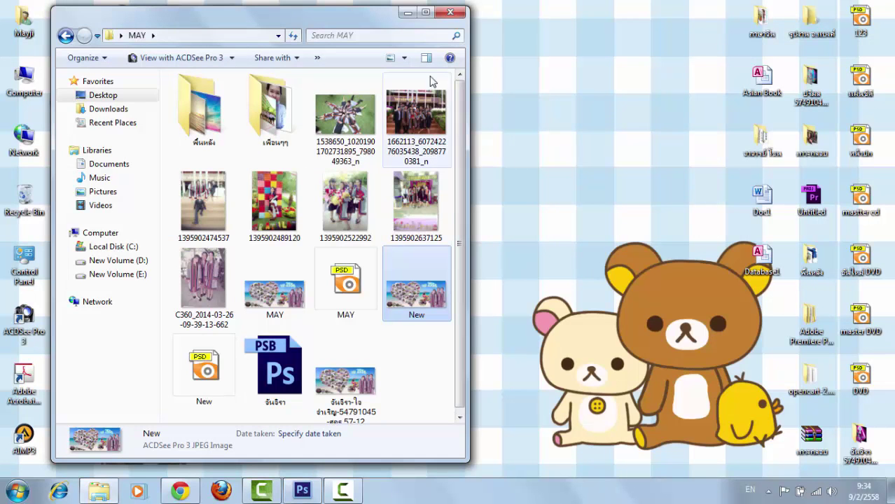
pyautogui.click(425, 12)
pyautogui.click(621, 303)
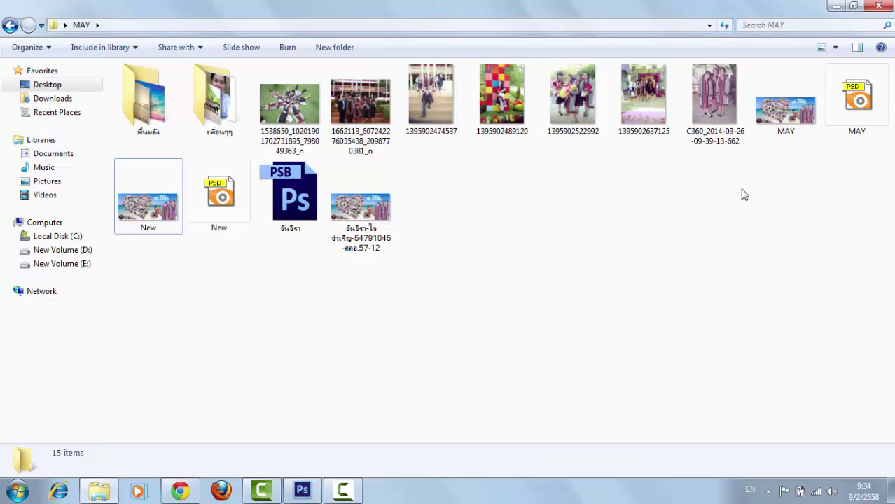
pyautogui.doubleClick(780, 125)
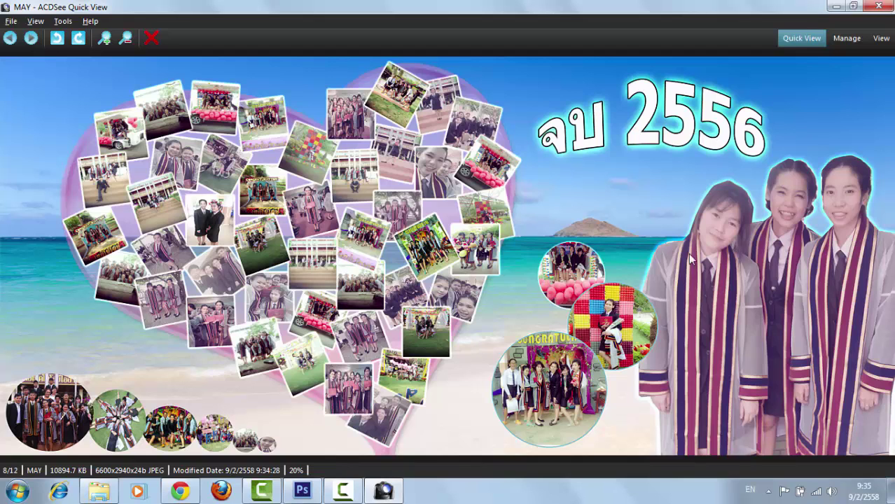
pyautogui.click(383, 492)
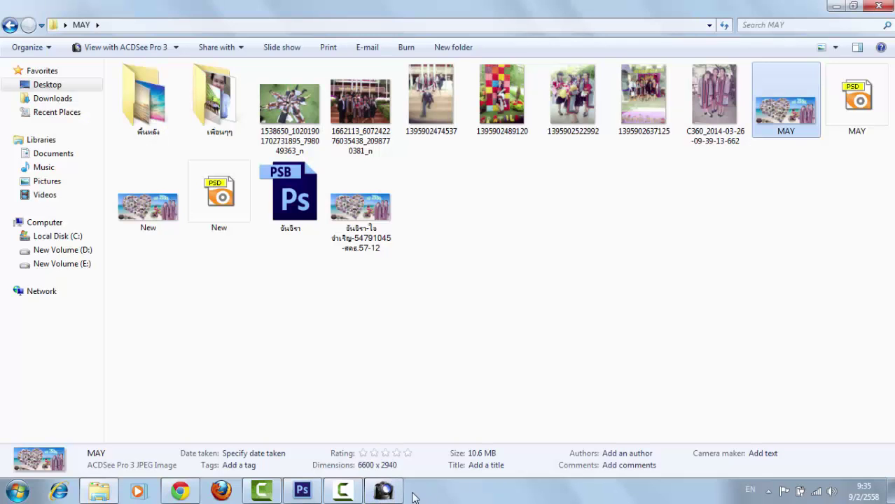